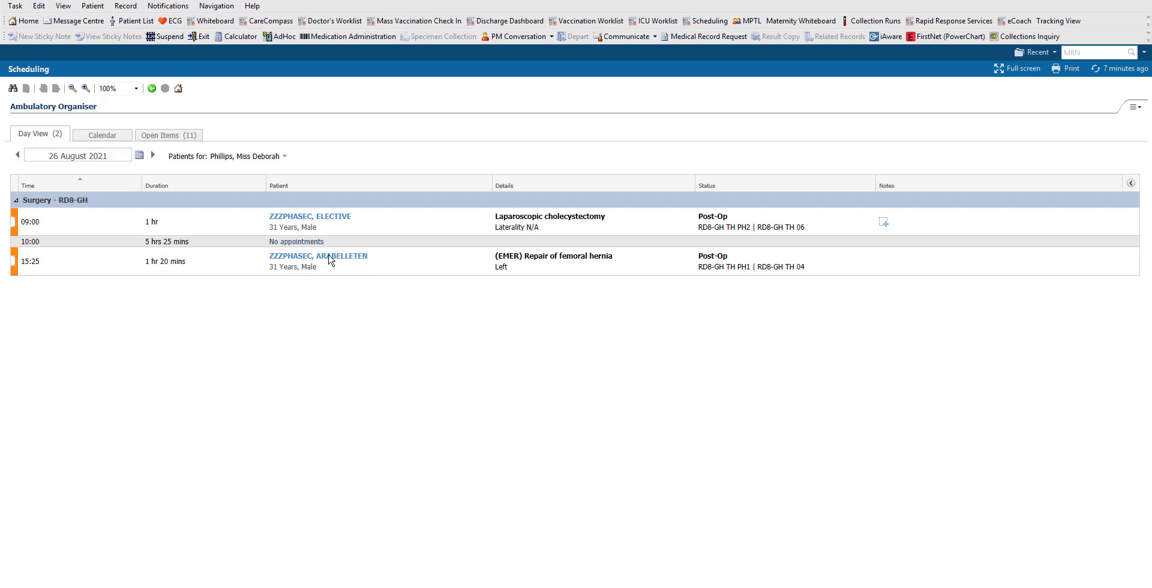
- Open the chart of the patient on the 09:00 Laparoscopic cholecystectomy row
mouse_move(328, 221)
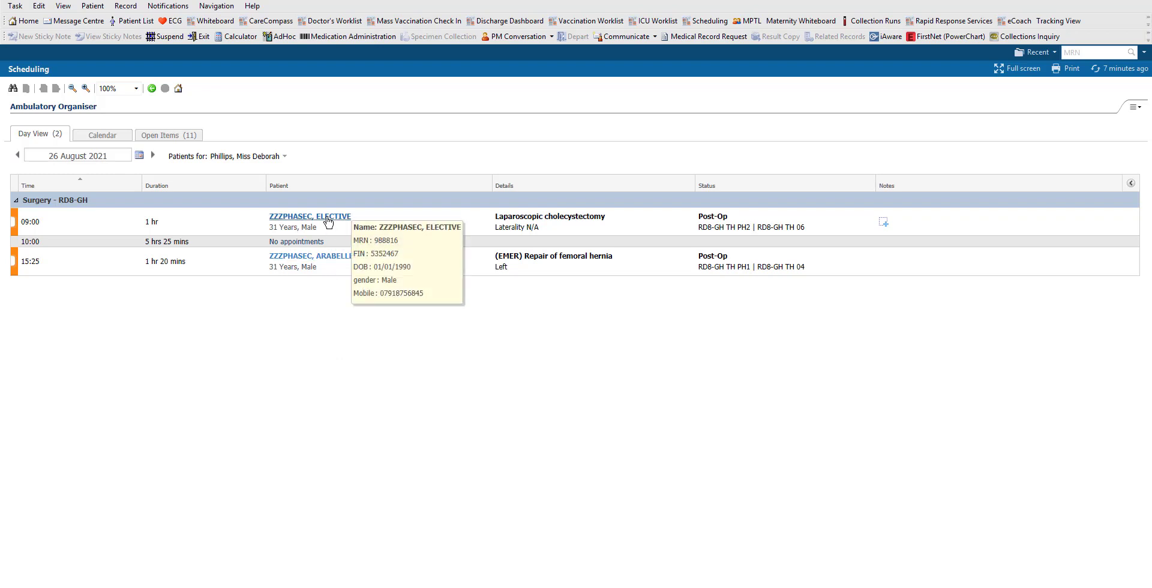
left_click(329, 219)
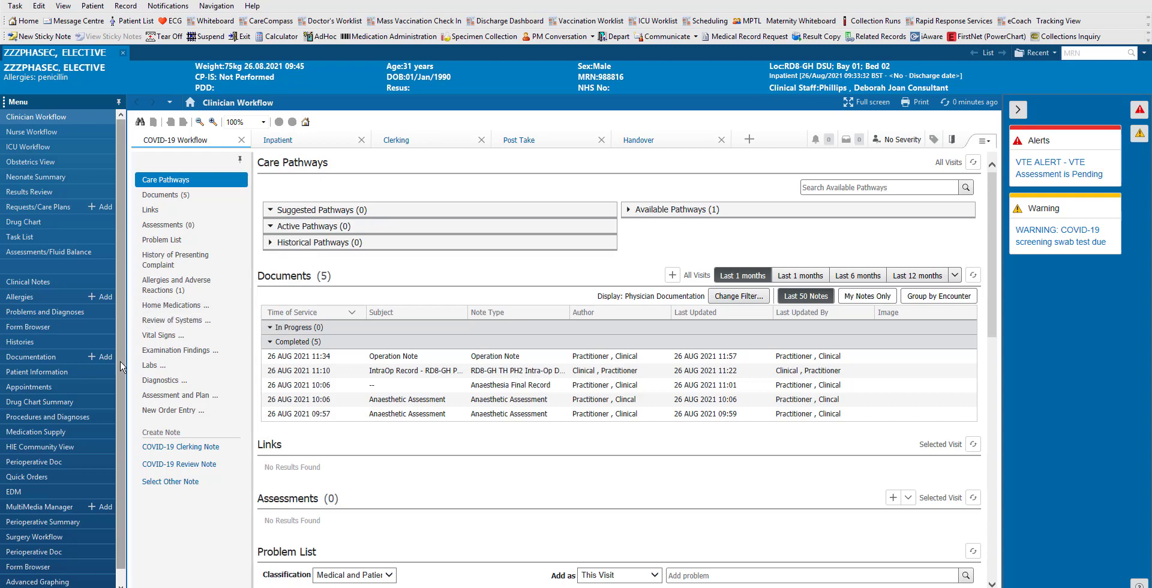
scroll(124, 420, "down", 1)
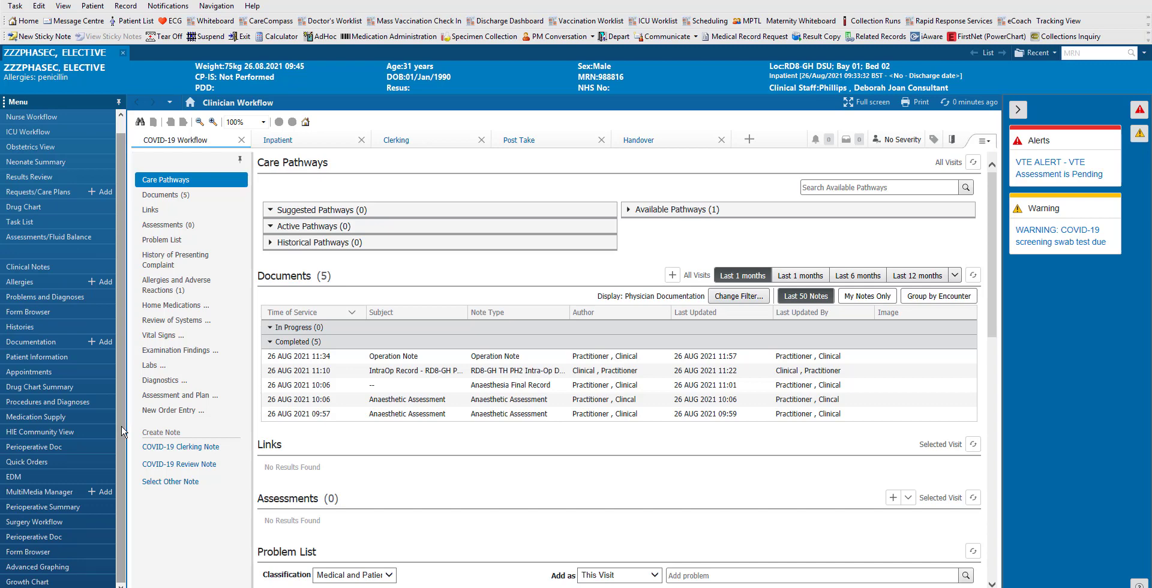
- Start a blank new procedure entry from the patient's Procedures and Diagnoses page
left_click(78, 402)
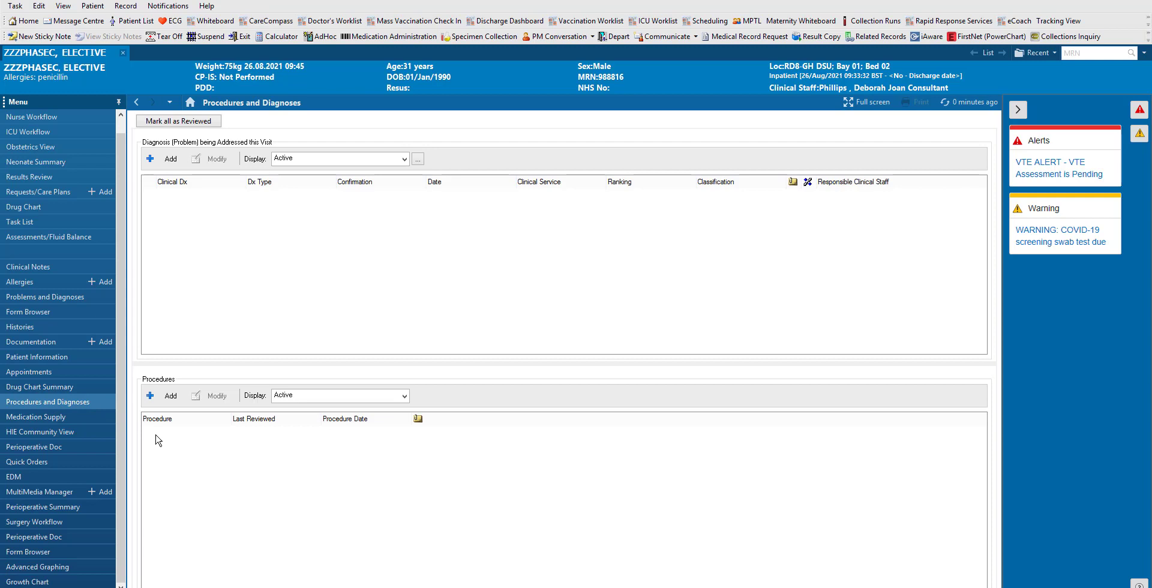
left_click(163, 396)
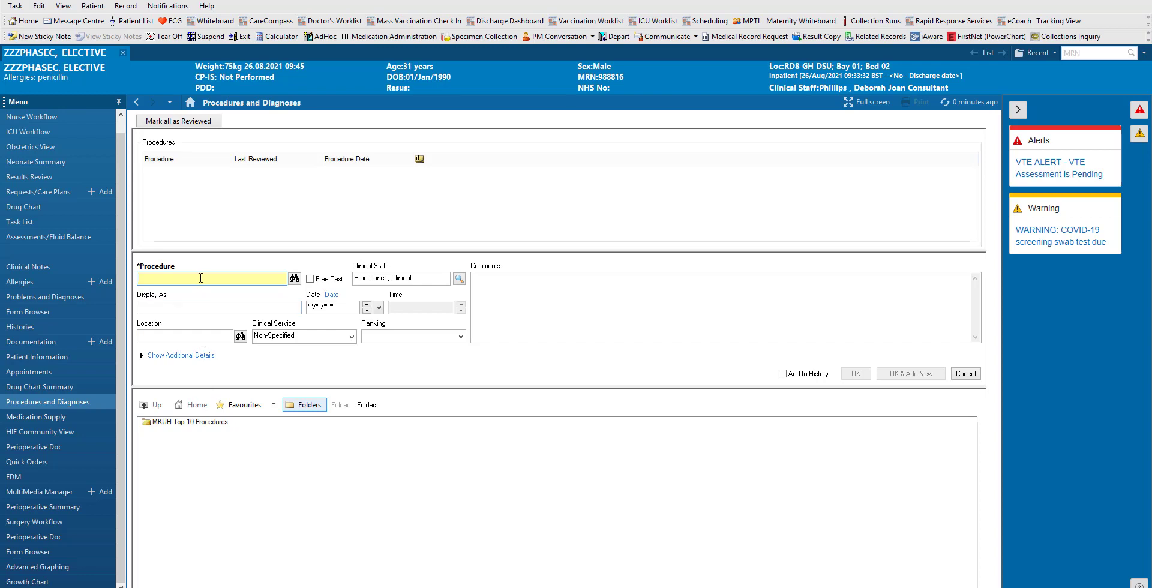
- Search 'laparoscopic chole', select Laparoscopic cholecystectomy and begin adding it to favourites
type("laparoscopic chole")
left_click(294, 281)
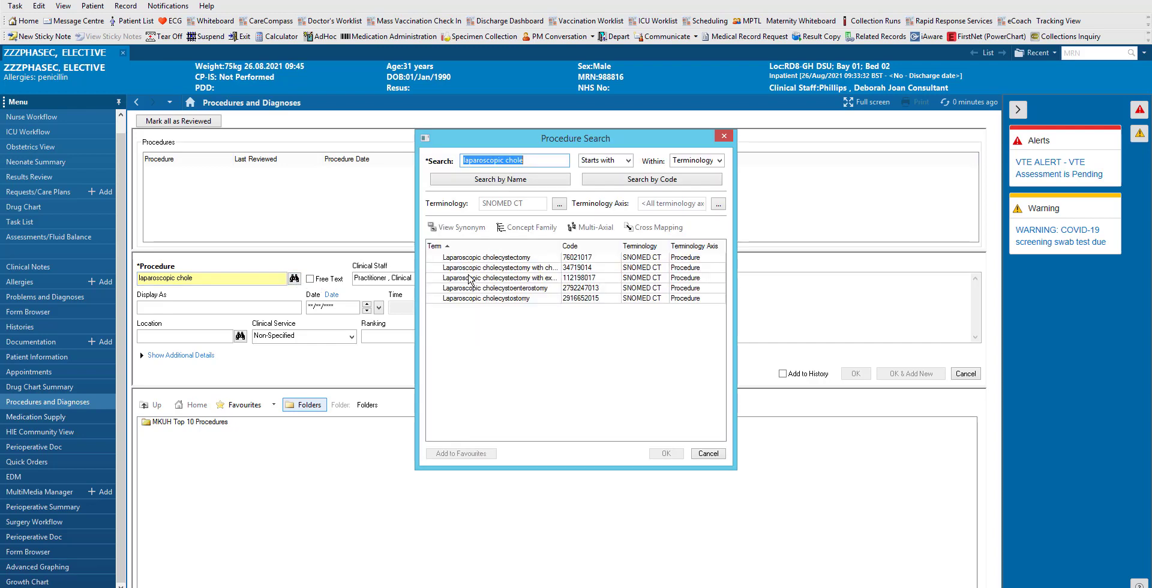
left_click(487, 259)
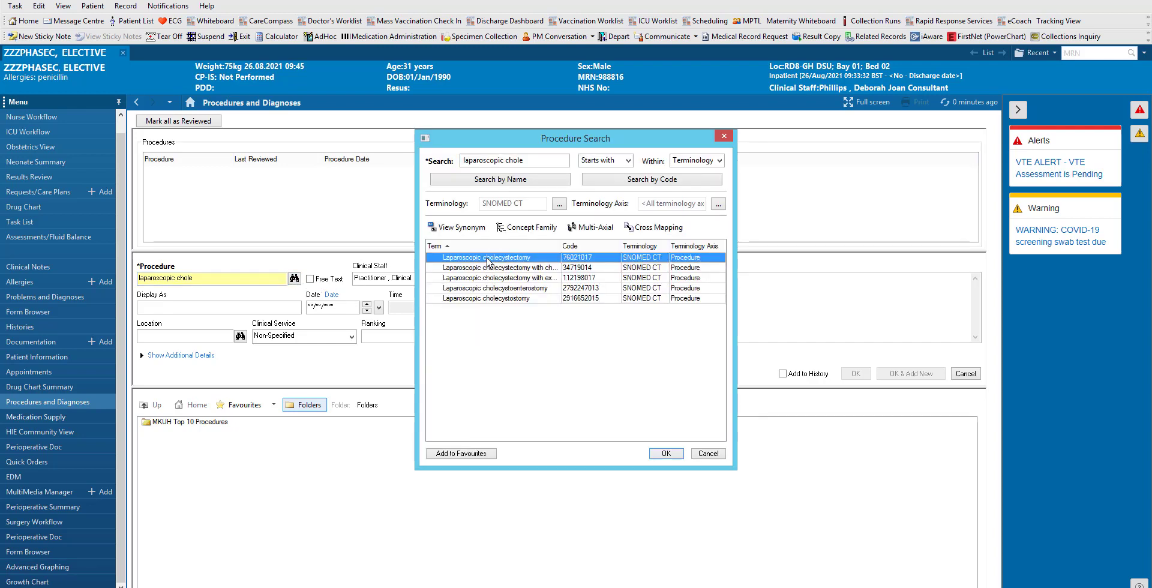
left_click(487, 455)
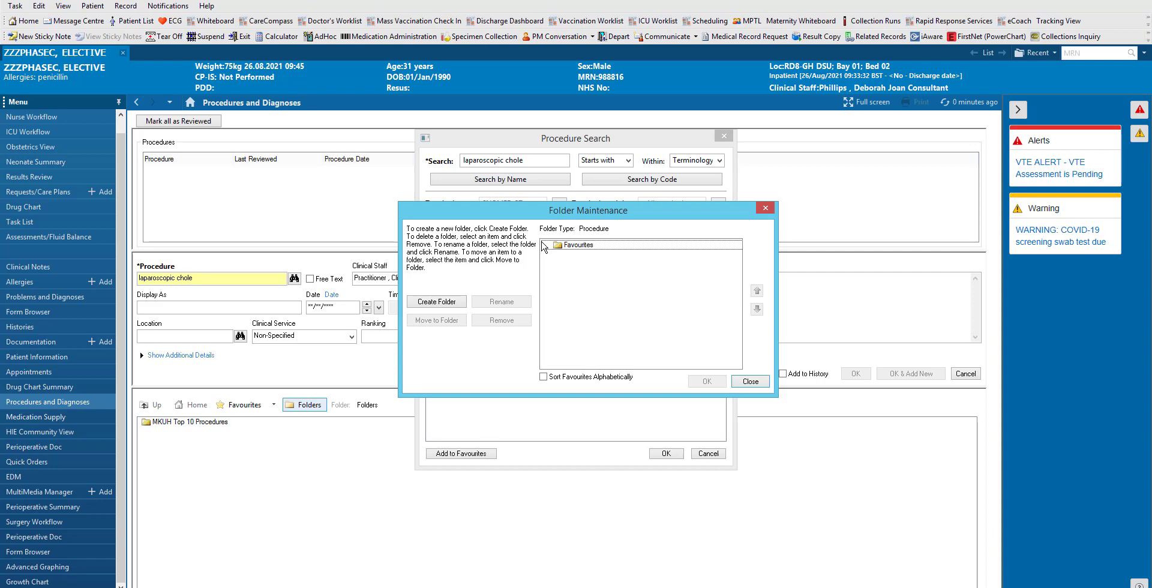
- Add a favourites folder named 'Elective cases' and confirm it with OK
left_click(441, 302)
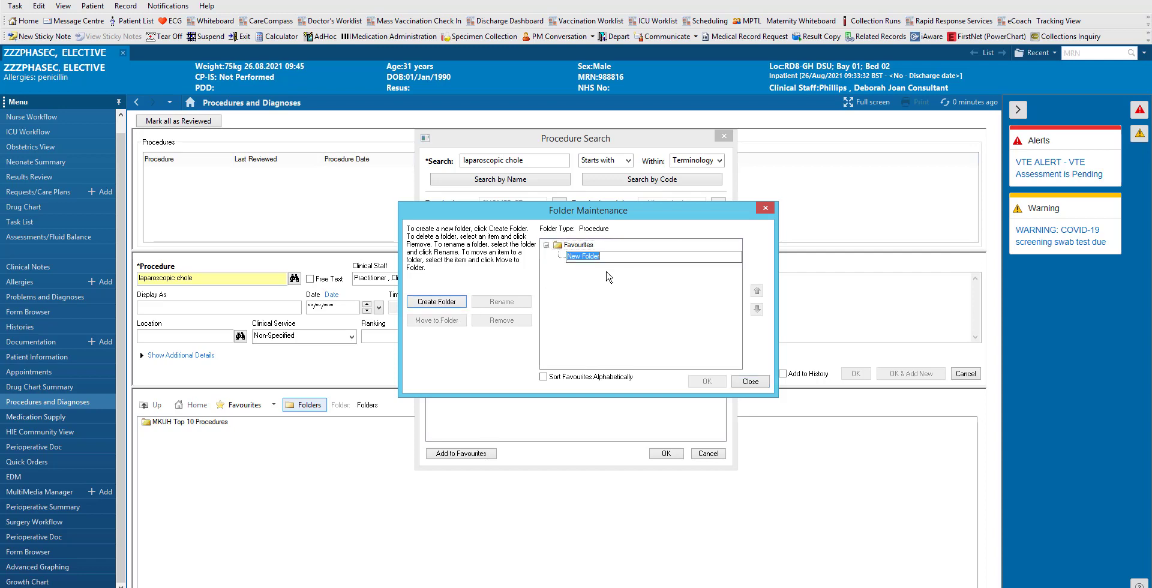
type("Elective cases")
key("Return")
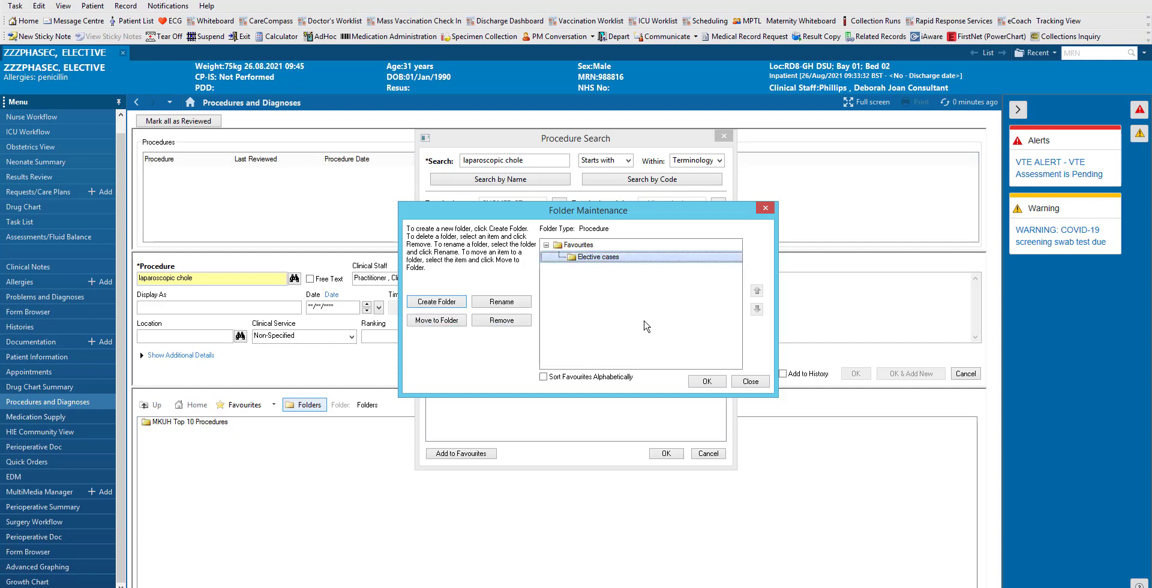
left_click(705, 381)
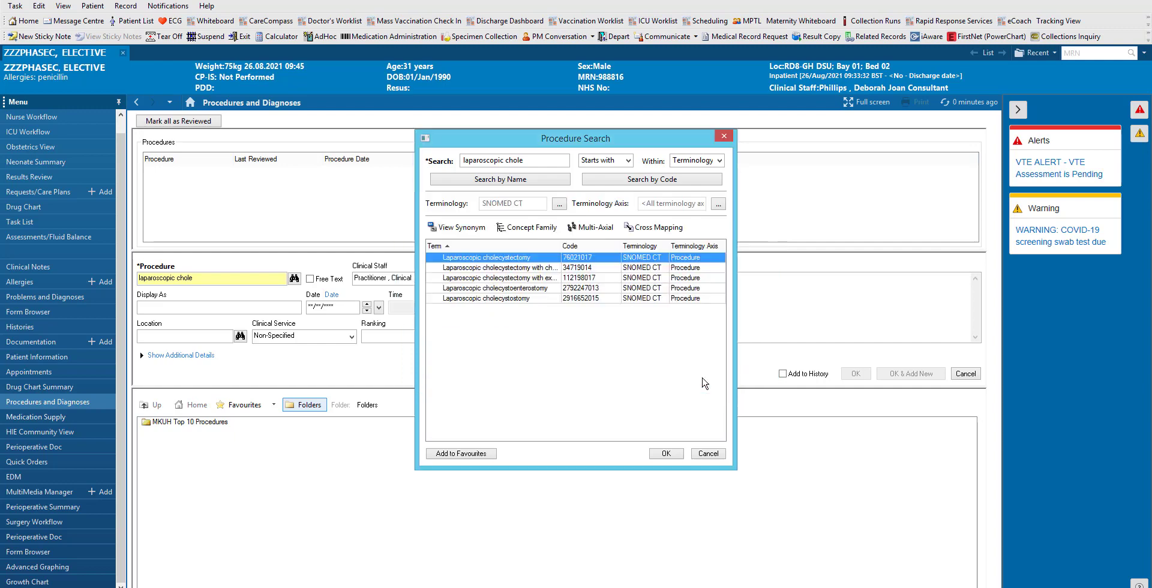
- Accept Laparoscopic cholecystectomy and date it today, 26/08/2021, at 1248
left_click(662, 455)
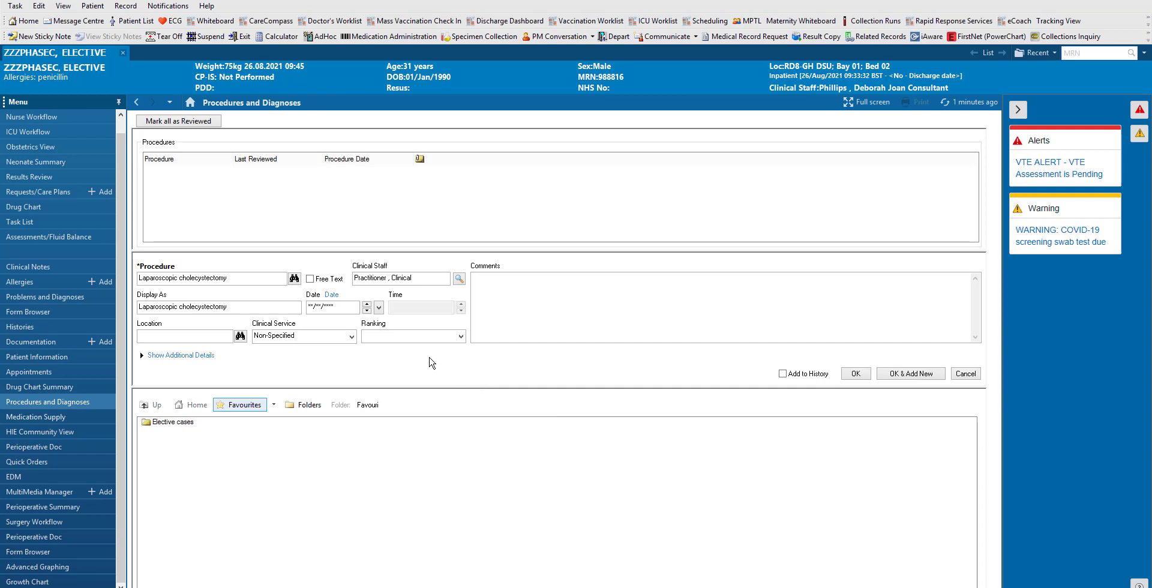
left_click(333, 306)
key("t")
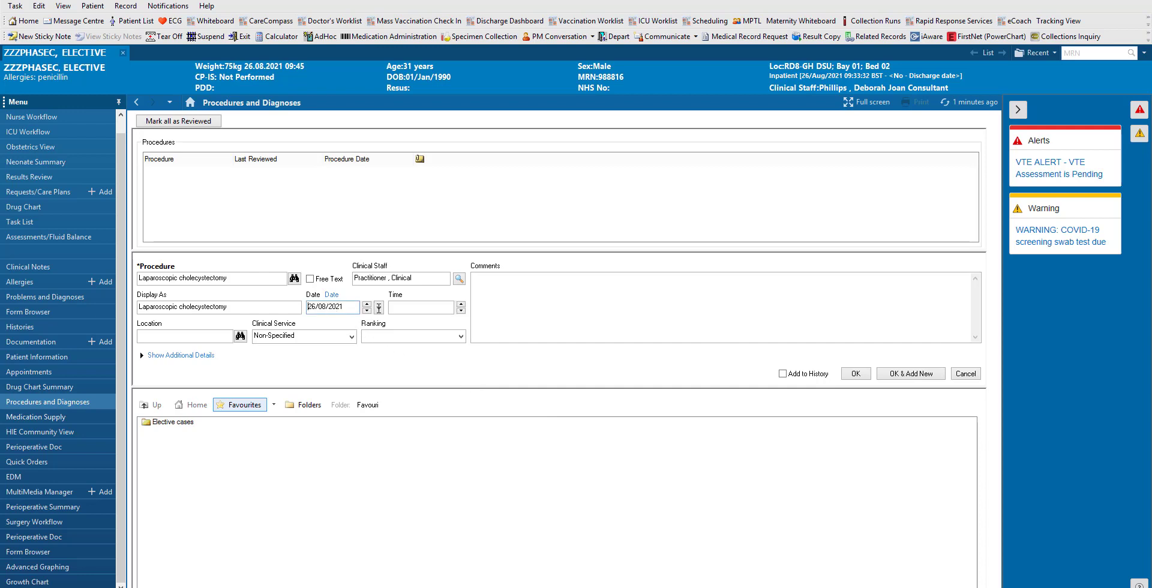
left_click(412, 308)
type("1248")
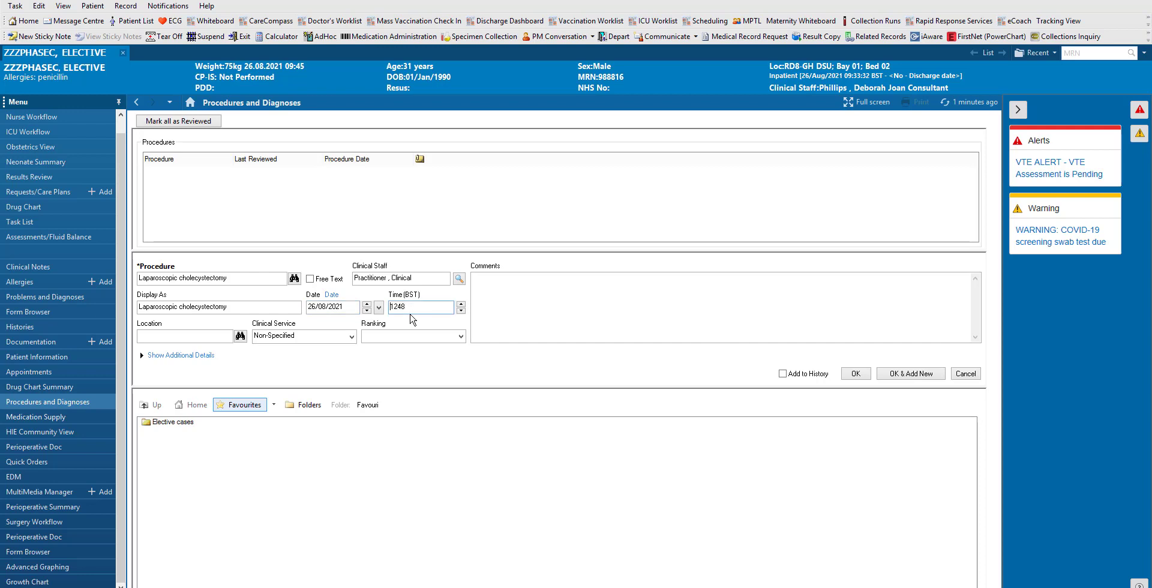
- Replace the clinical staff entry with the consultant found by searching their name
left_click_drag(422, 281, 352, 279)
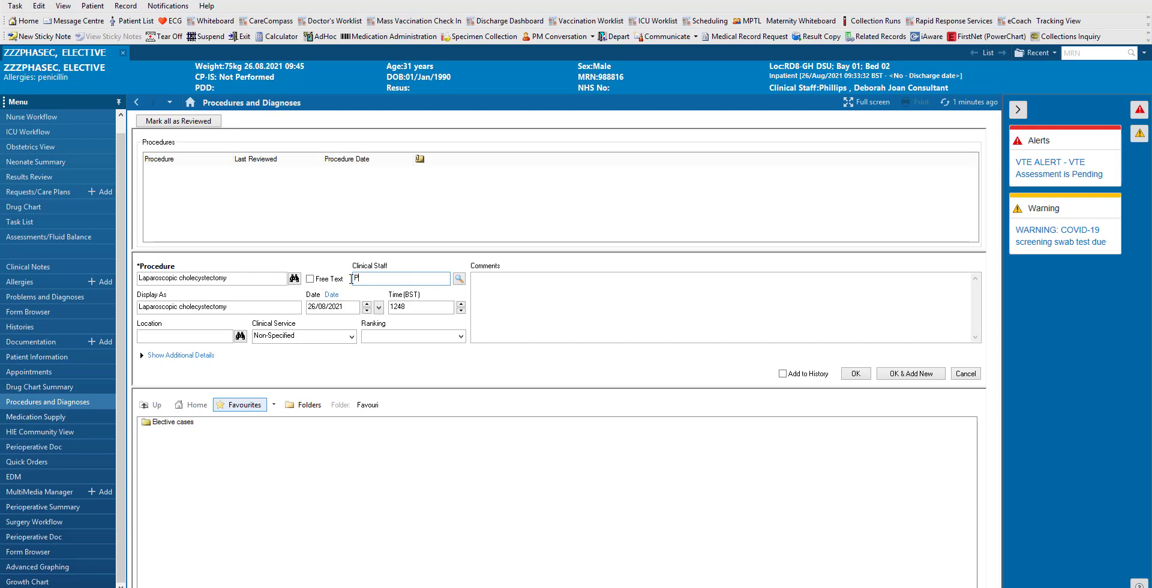
left_click(460, 280)
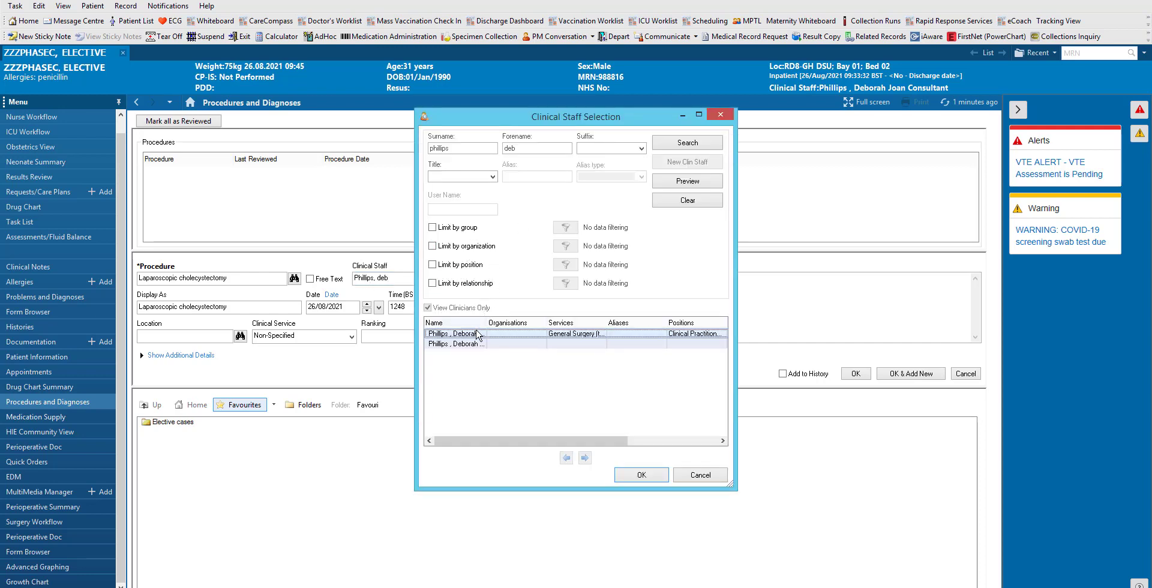
left_click(641, 476)
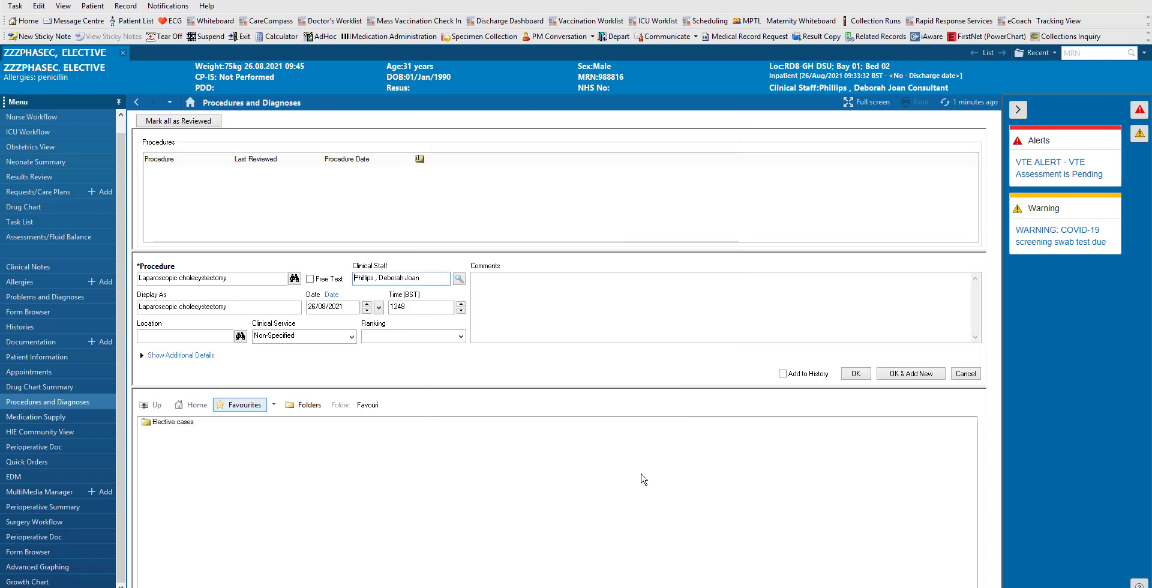
- Save the Laparoscopic cholecystectomy procedure entry to the patient record
left_click(857, 374)
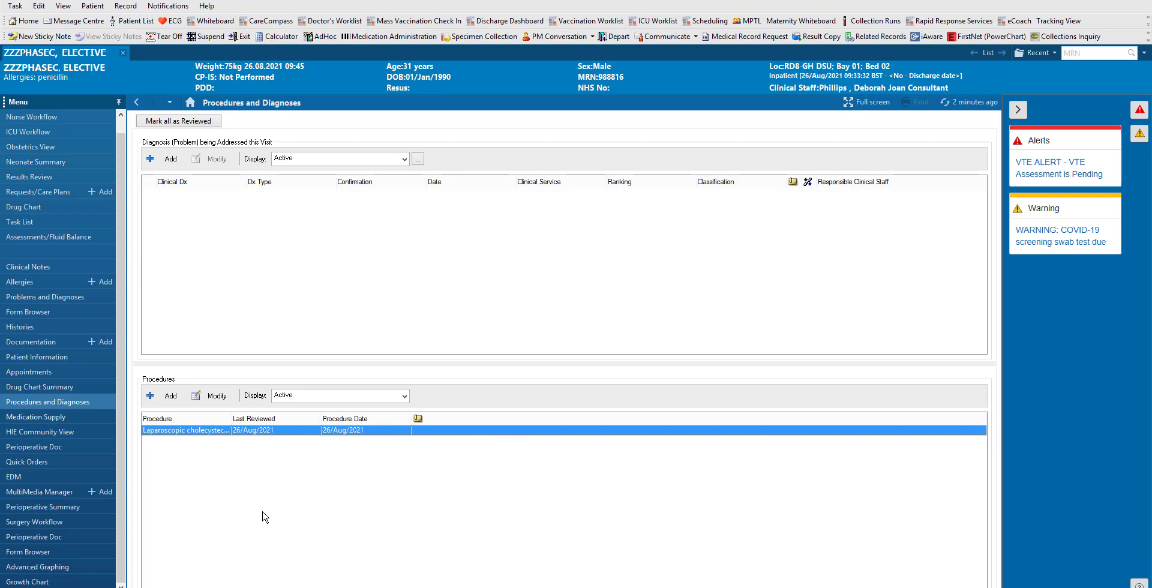
- Open a new Operation Note from the patient's Surgery Workflow page
left_click(81, 522)
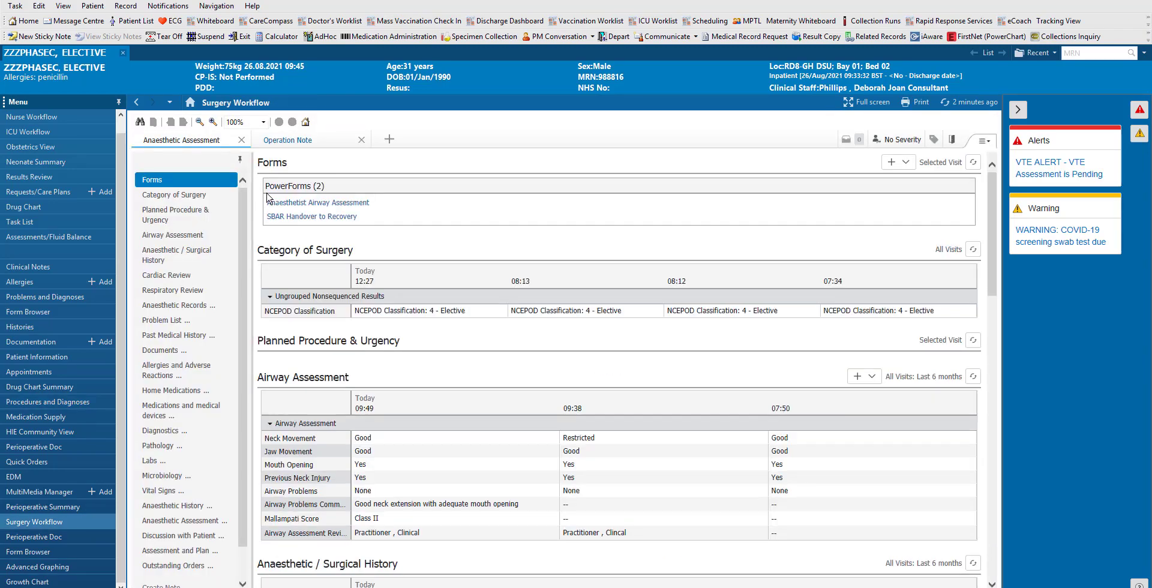
left_click(284, 141)
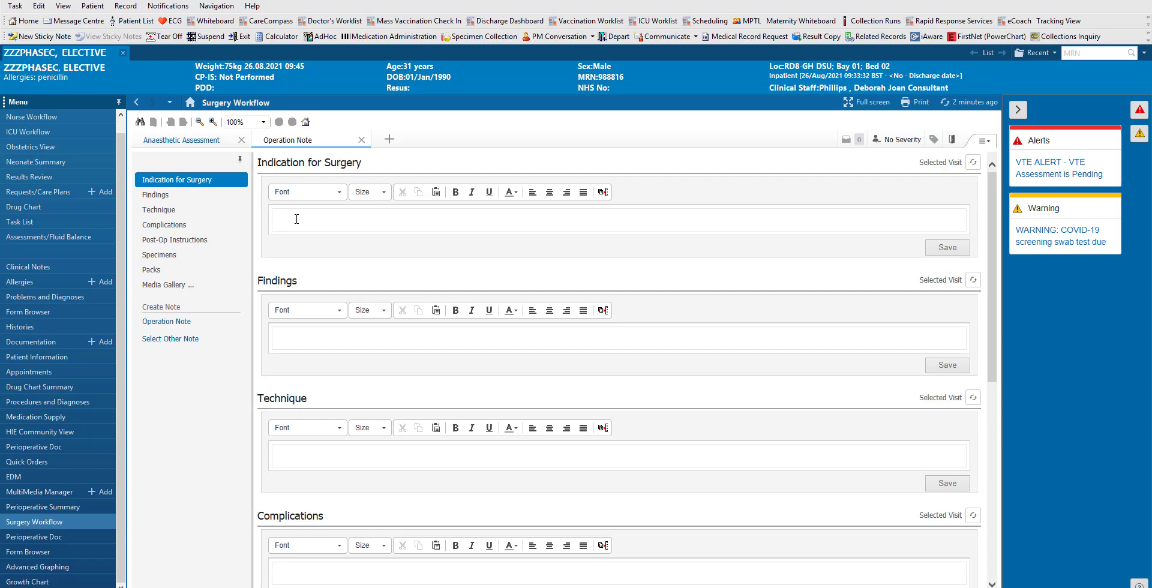
- Enter indication 'Gallstones' and findings 'Thin walled gallbladder with multiple calculi'
left_click(297, 219)
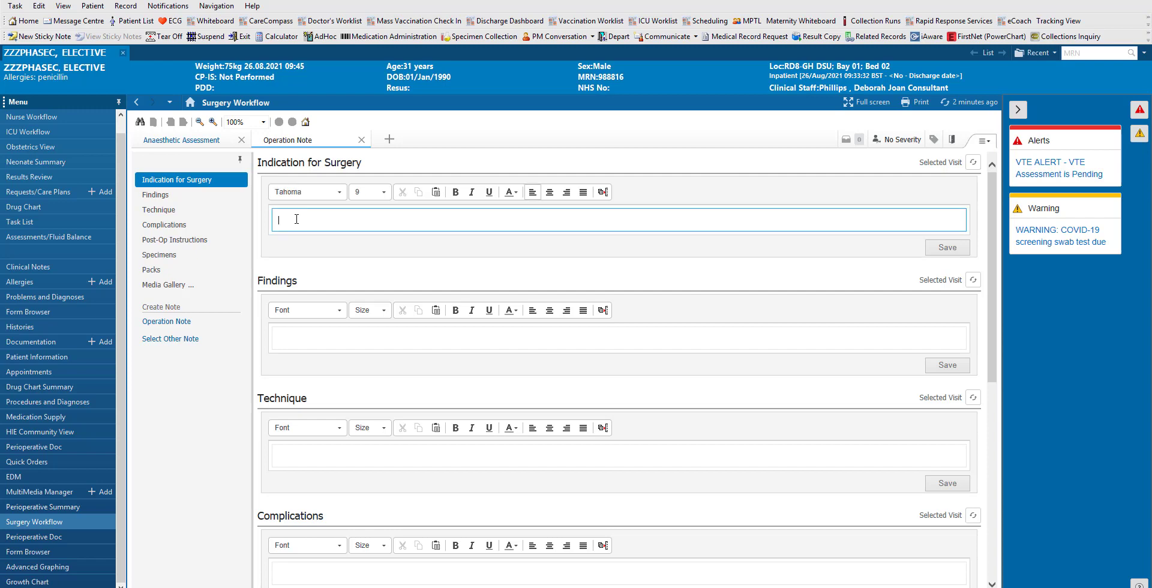
type("Gallstones")
left_click(294, 346)
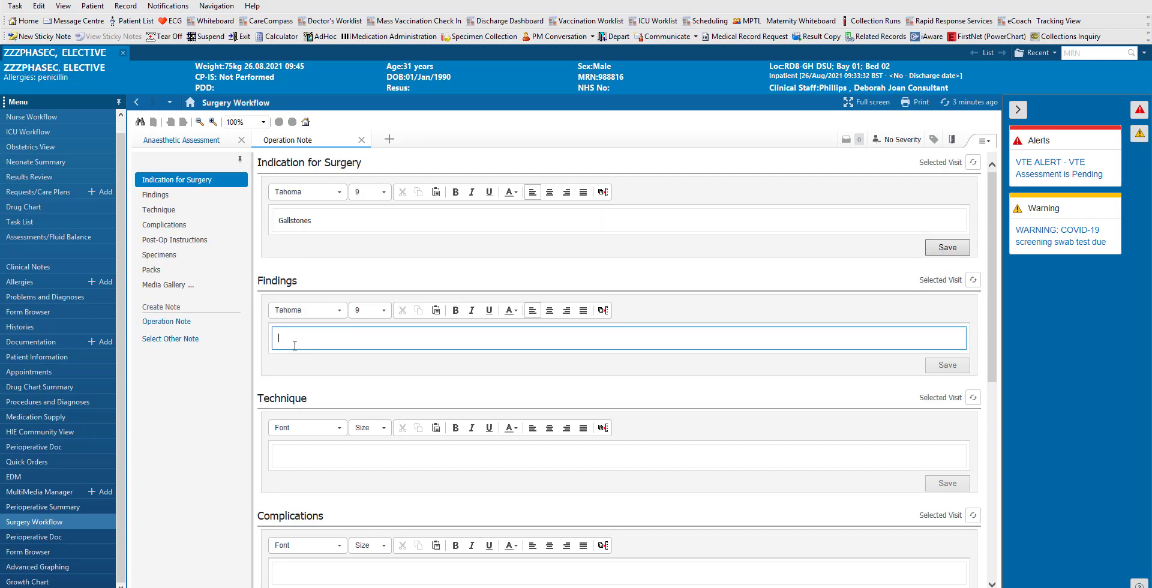
type("Thin walled gallbladde")
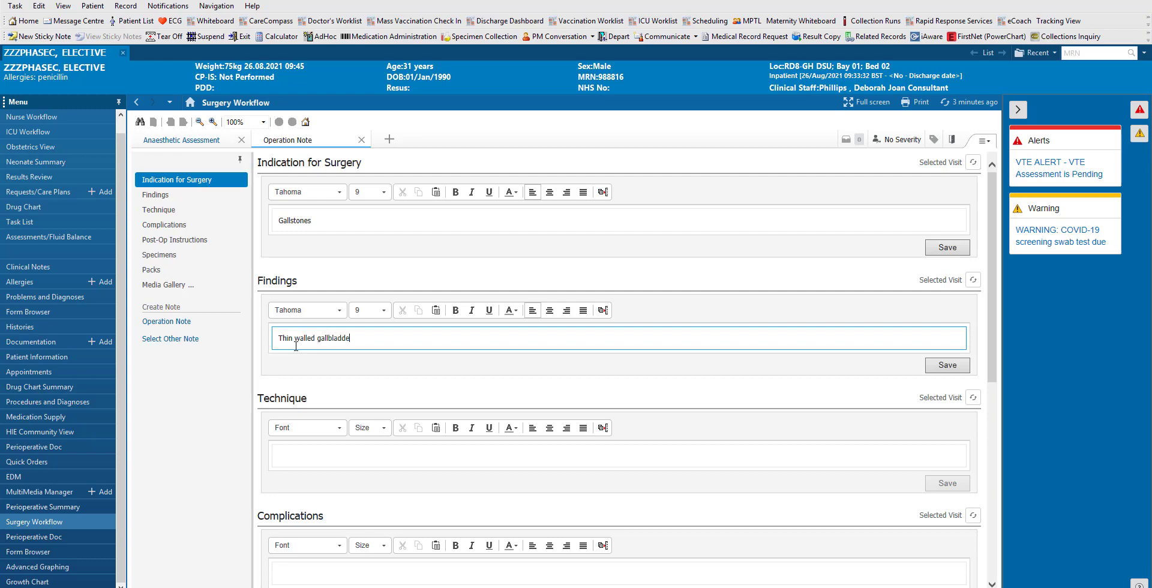
type("r with mult")
key("BackSpace")
type("ple calculi")
left_click(297, 455)
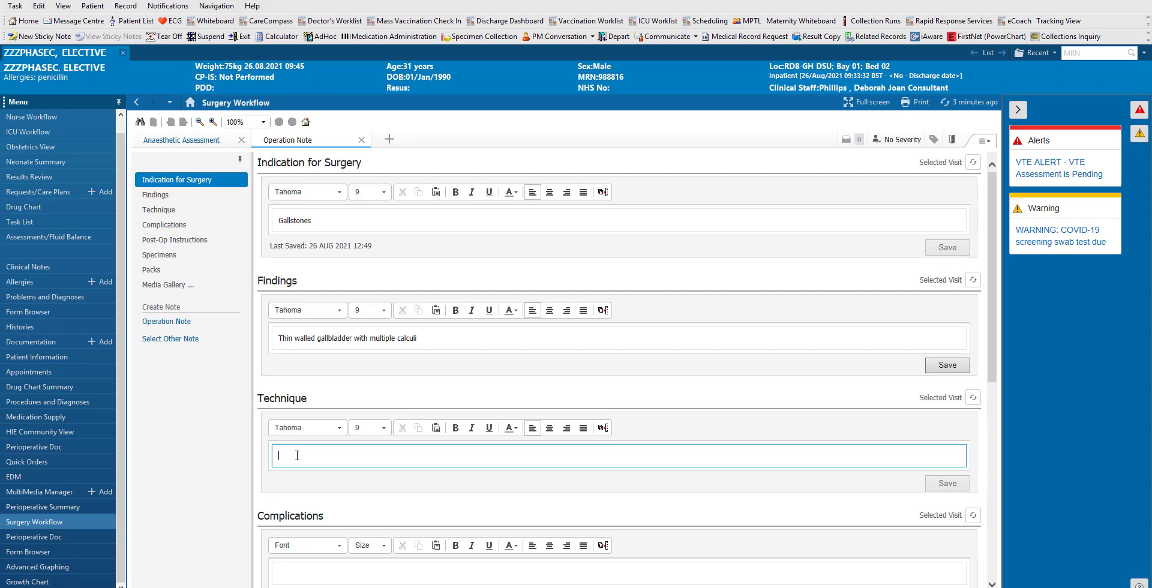
- Insert the #lc laparoscopic cholecystectomy template into Technique and save the section
type("#")
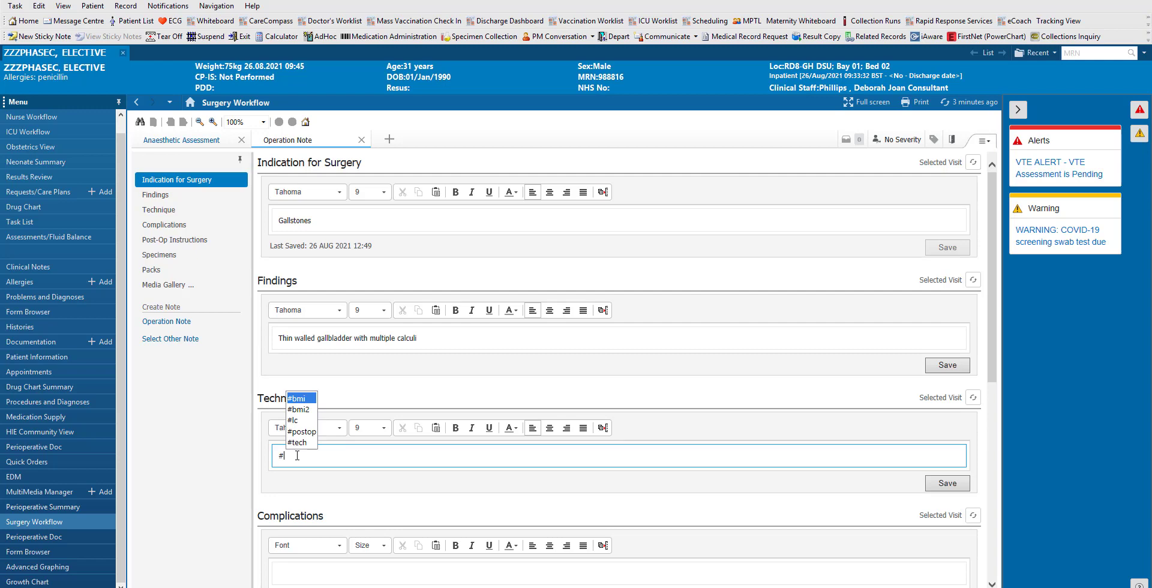
left_click(297, 421)
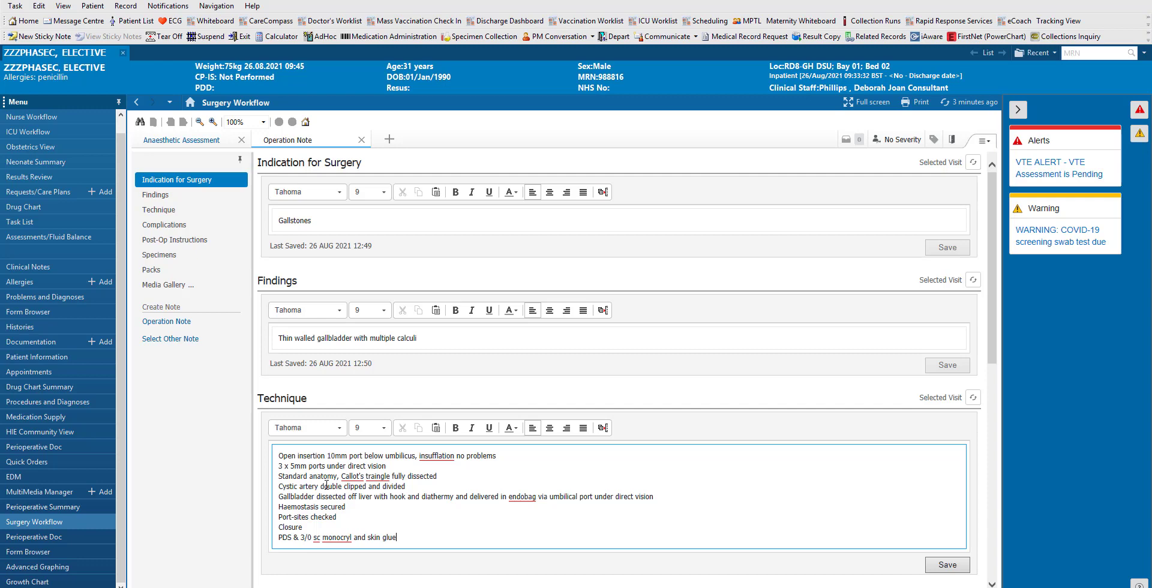
left_click(292, 465)
left_click(947, 567)
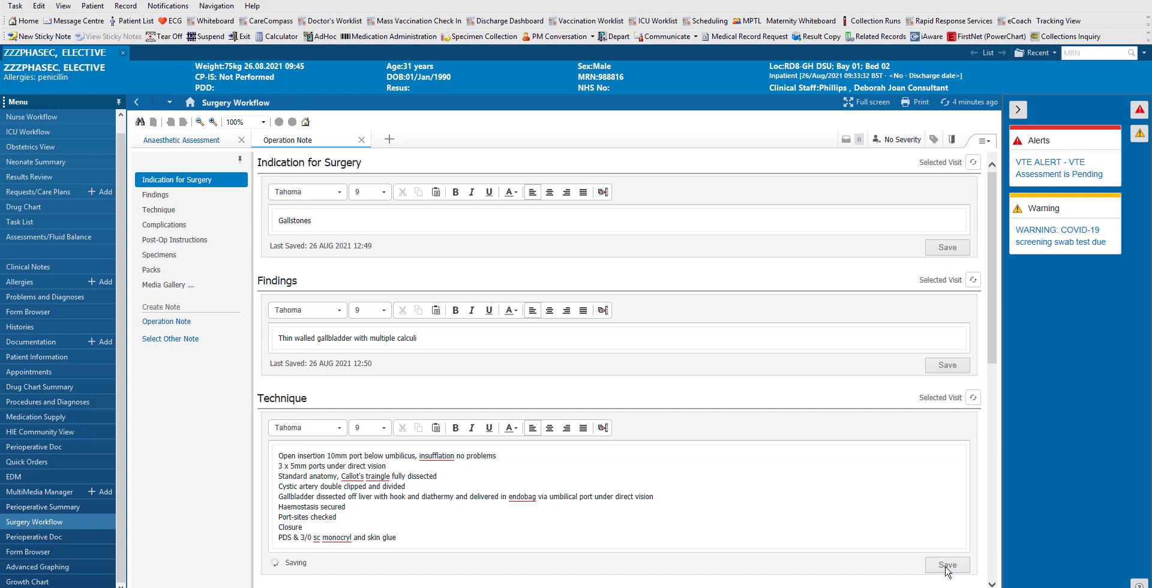
scroll(703, 513, "down", 5)
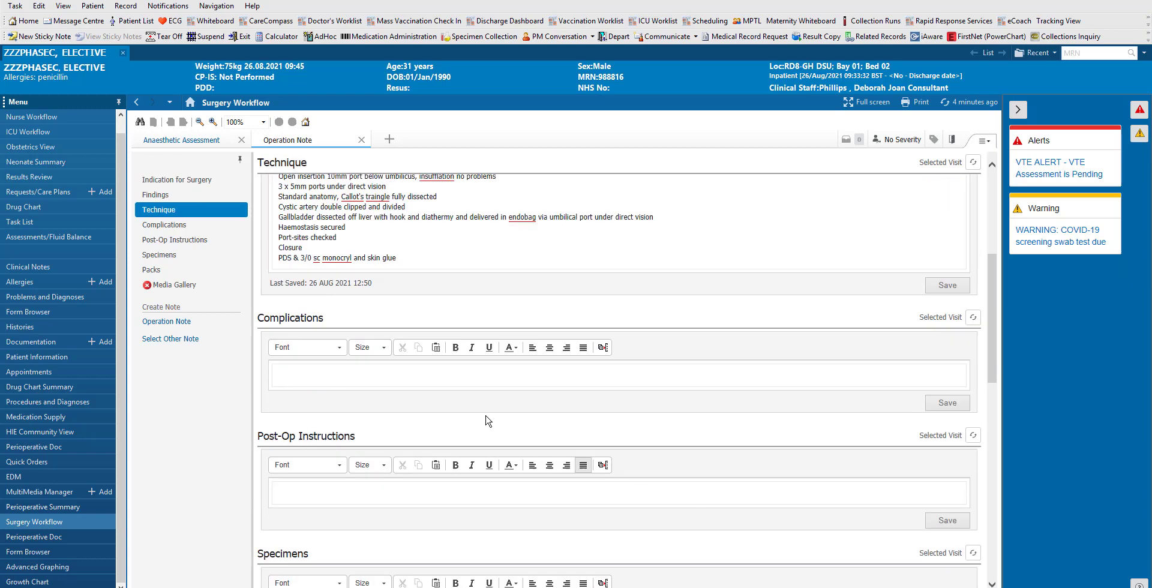
- Fill Complications with the #tech 'Technically straightforward procedure' text
left_click(415, 373)
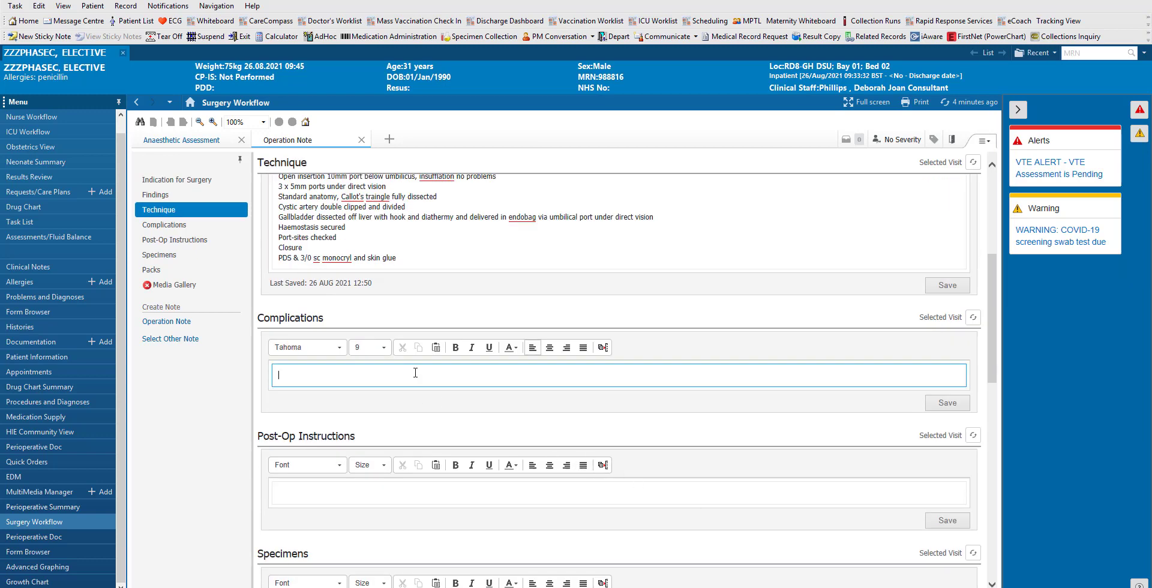
type("#t")
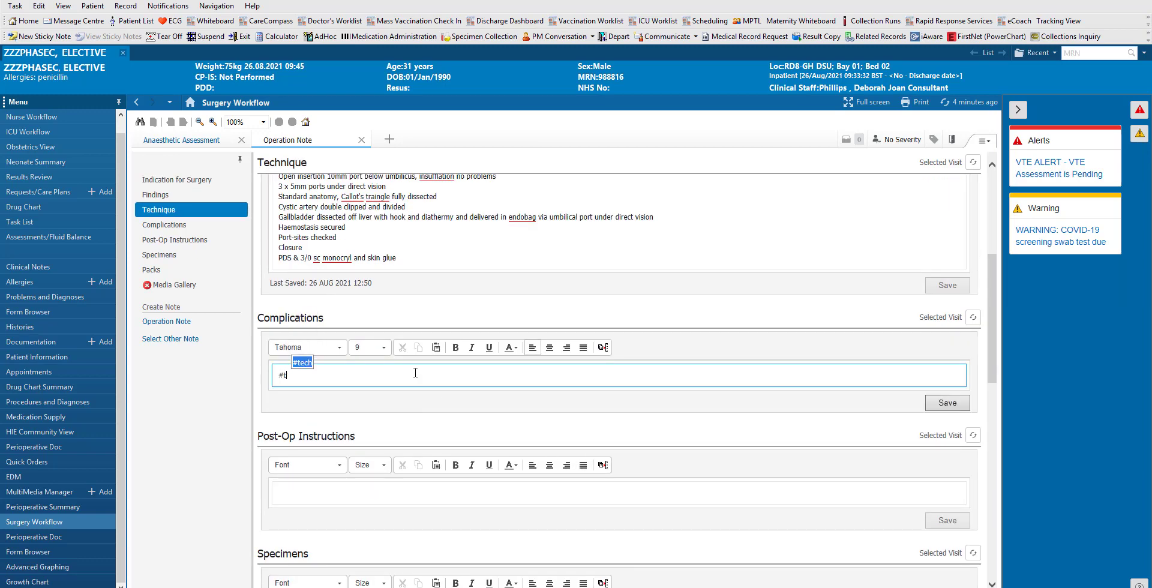
key("Return")
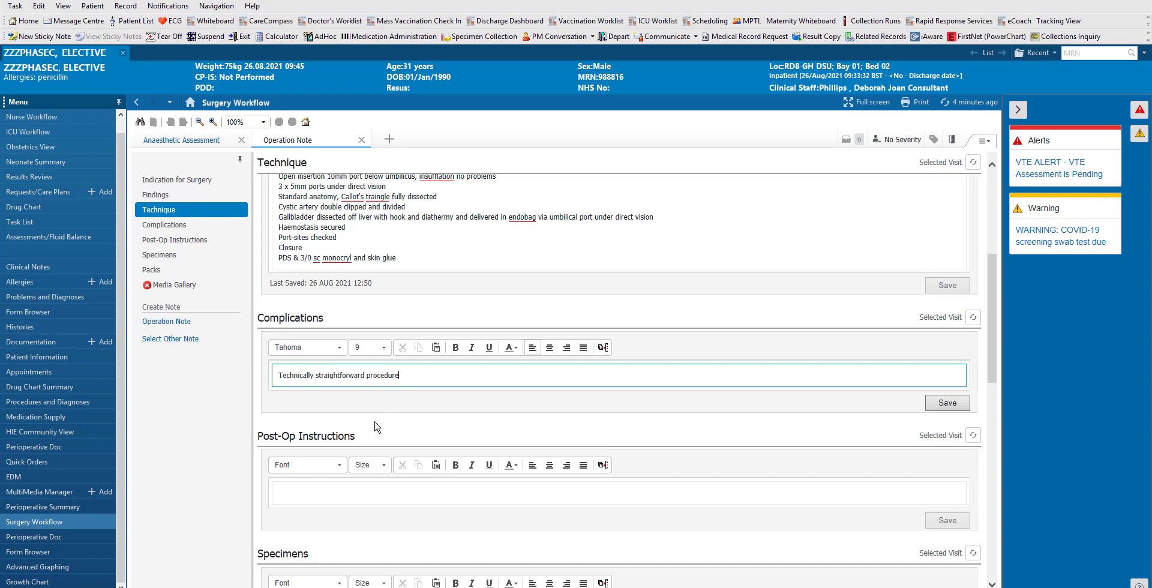
- Insert the #postop three-line routine lap chole post-op instructions
left_click(309, 492)
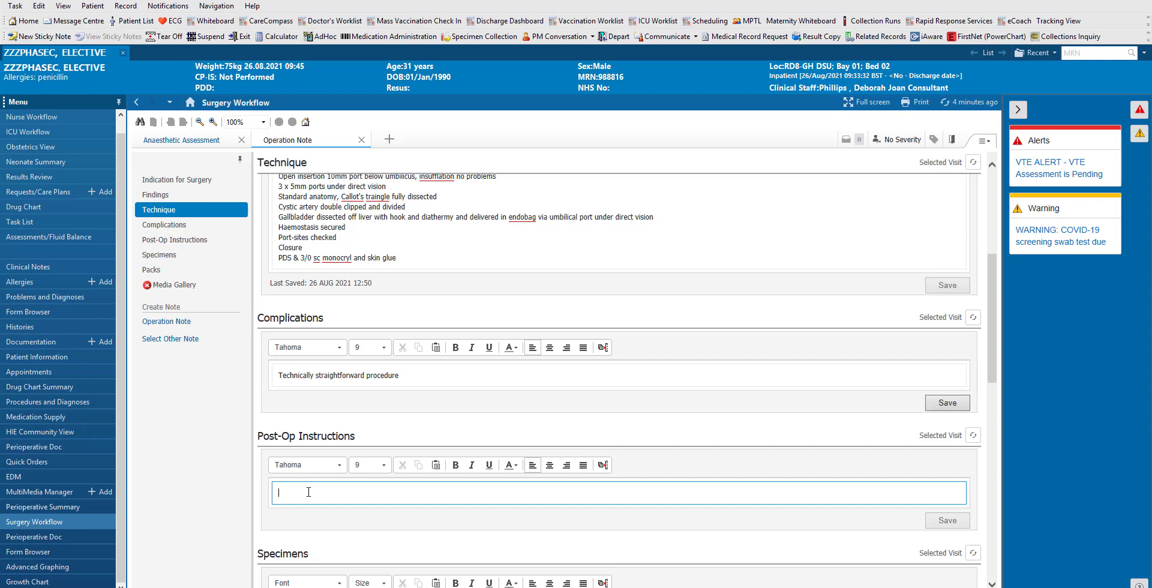
type("#")
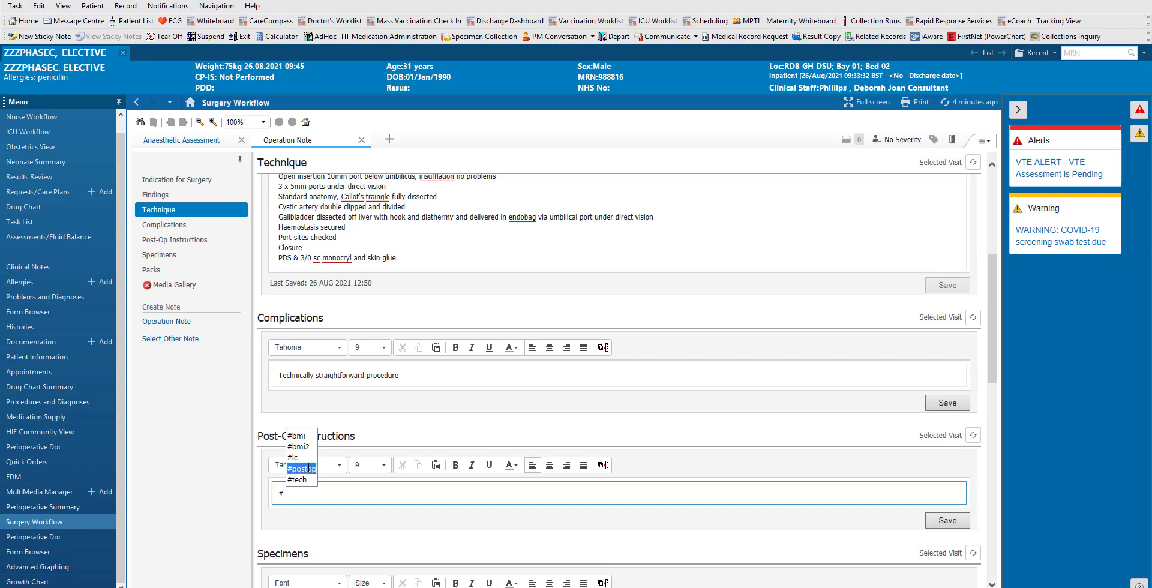
left_click(308, 468)
scroll(438, 504, "down", 2)
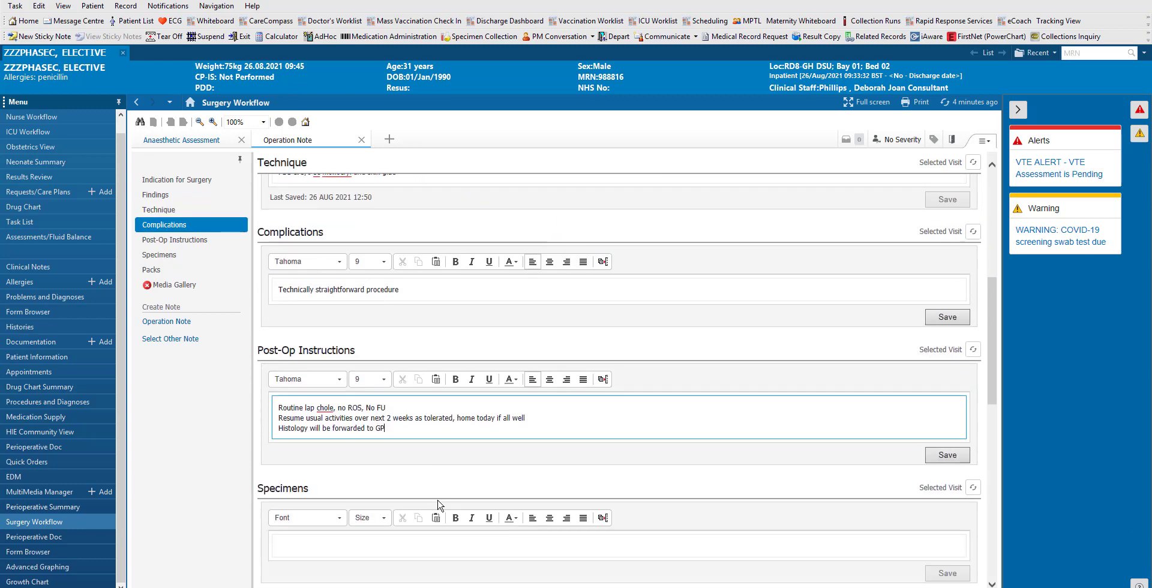
scroll(438, 504, "down", 1)
- Fill in Specimens as 'Gallbladder' and Packs as 'Correct', then open the compiled Operation Note
left_click(324, 492)
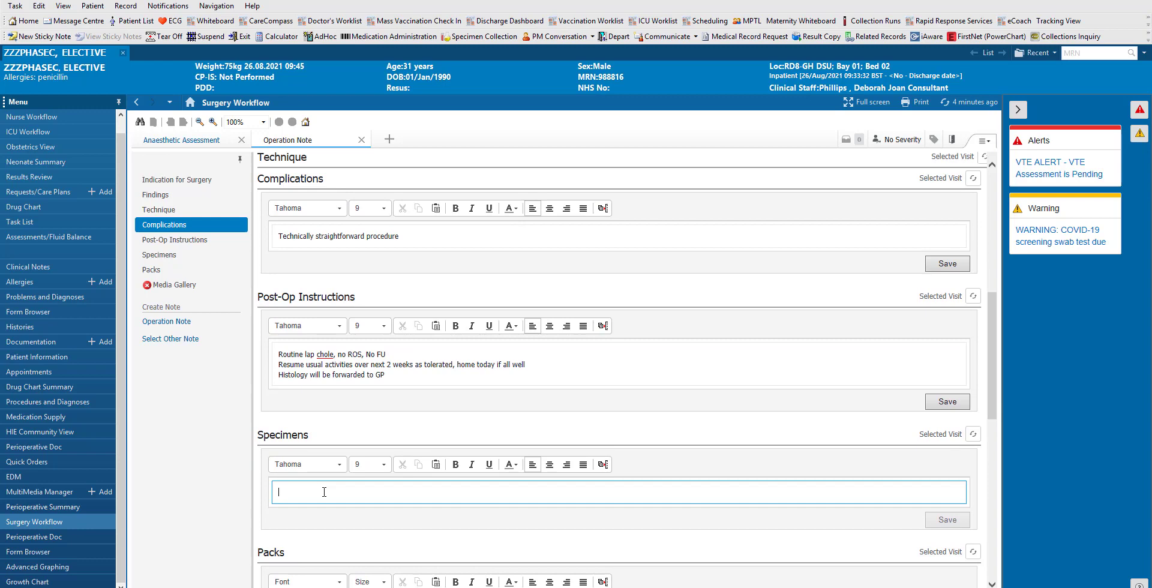
type("Gallbladder")
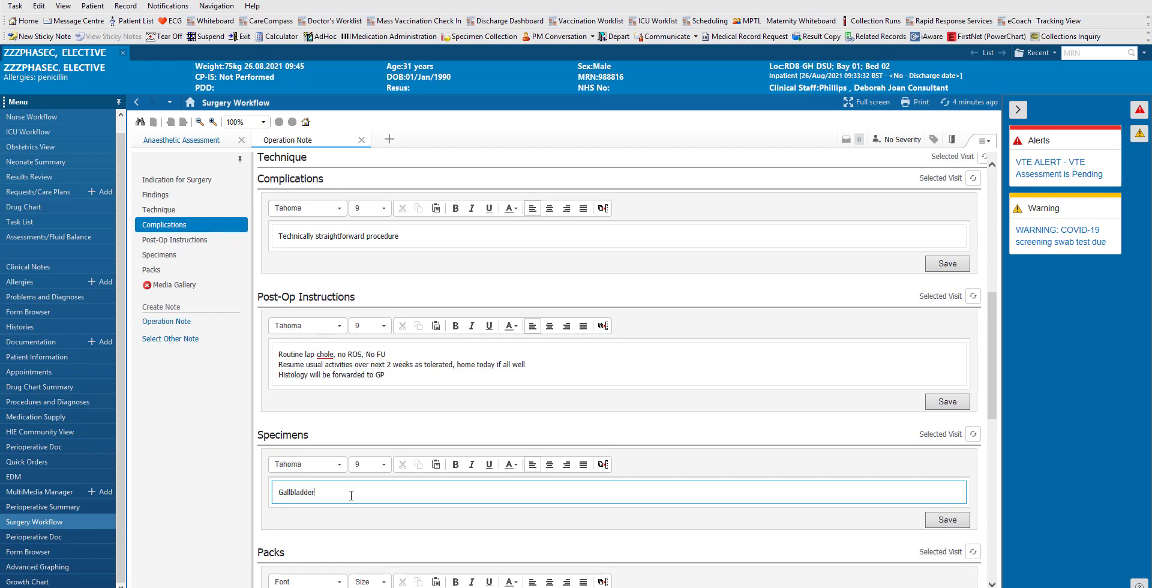
scroll(351, 501, "down", 3)
scroll(351, 501, "down", 1)
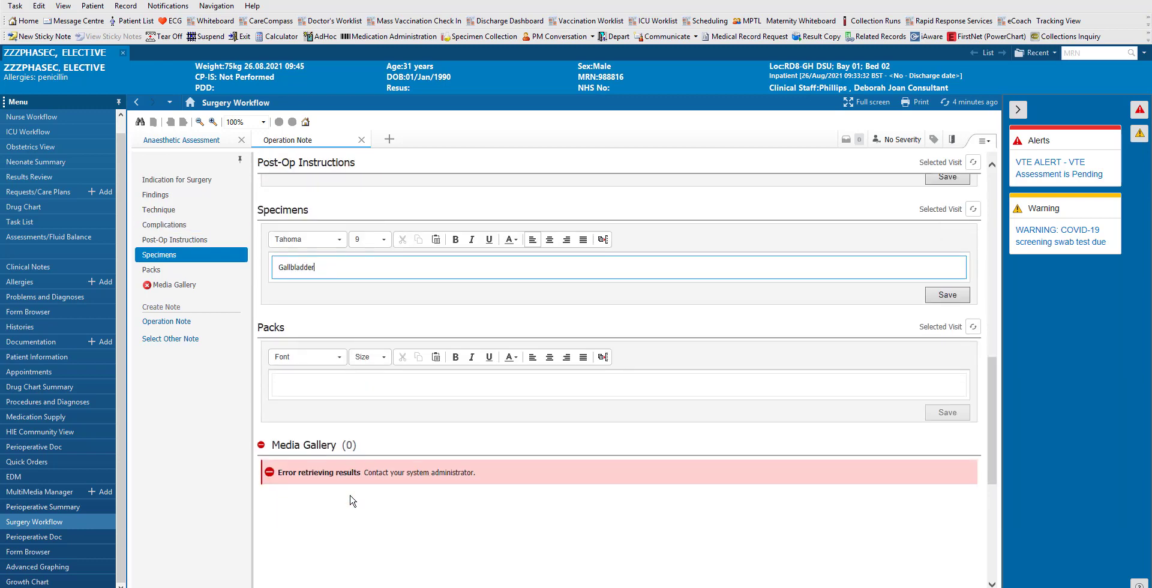
scroll(352, 501, "up", 1)
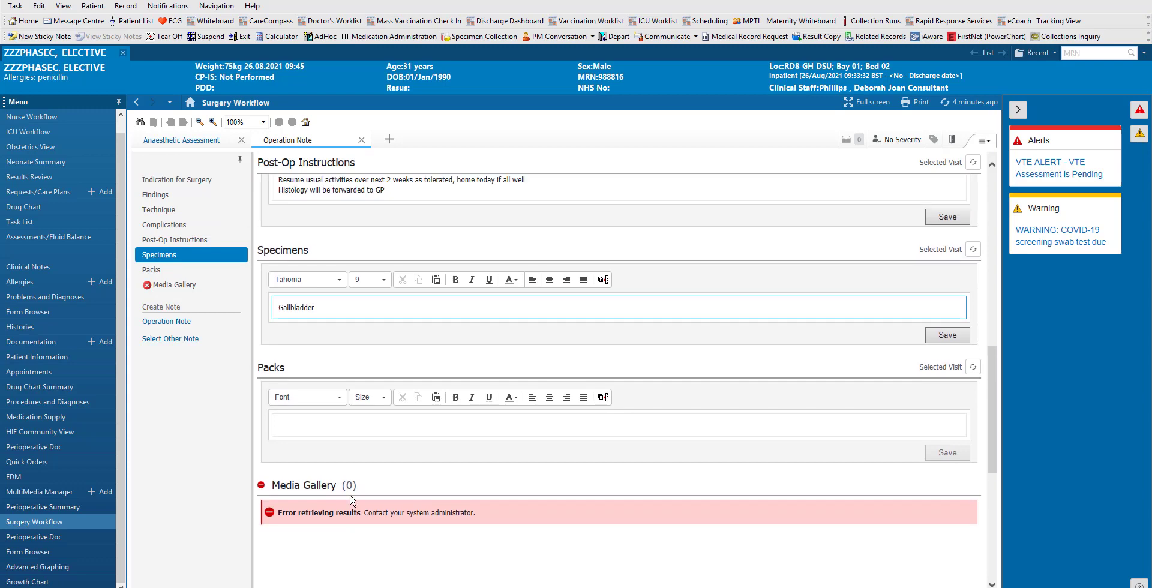
left_click(333, 436)
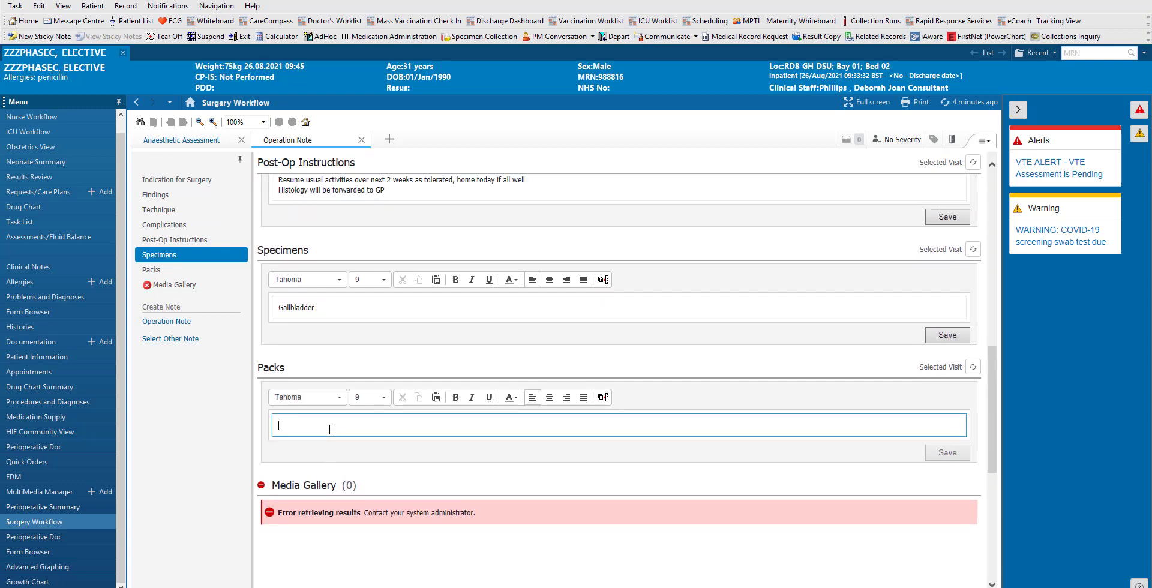
type("Correct")
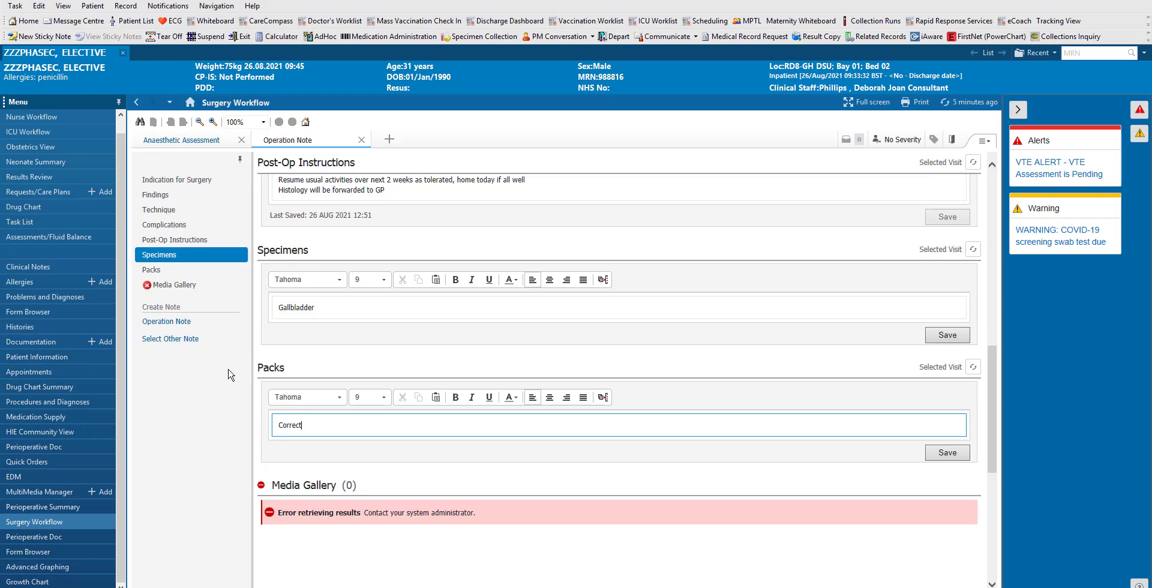
left_click(178, 322)
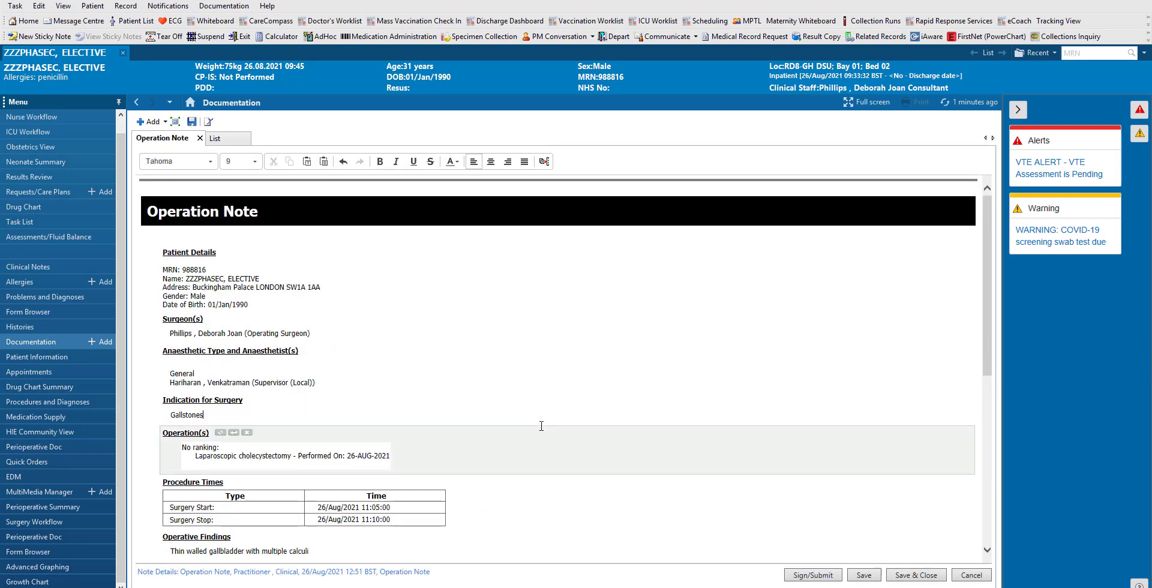
- Scroll through the Operation Note draft, from Indication 'Gallstones' to Specimens and Packs
scroll(541, 426, "down", 3)
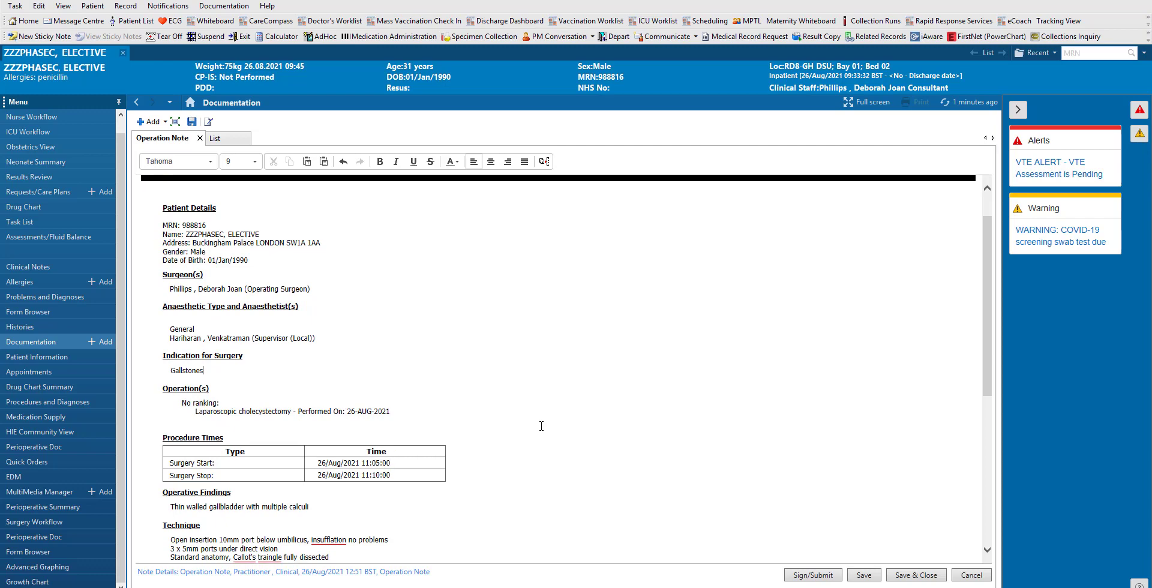
scroll(541, 427, "down", 5)
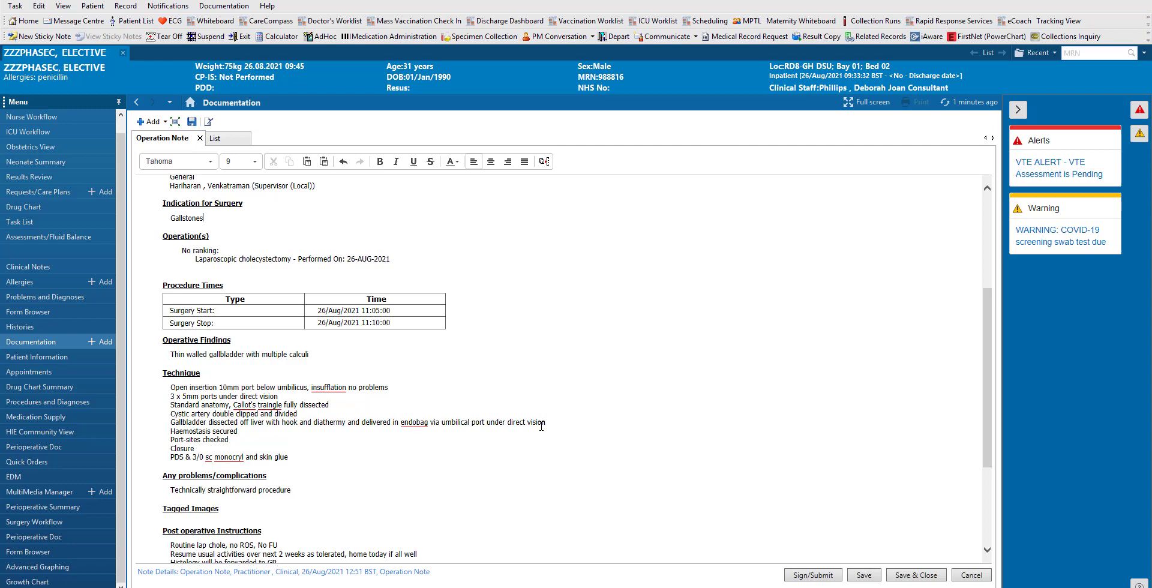
scroll(541, 426, "down", 3)
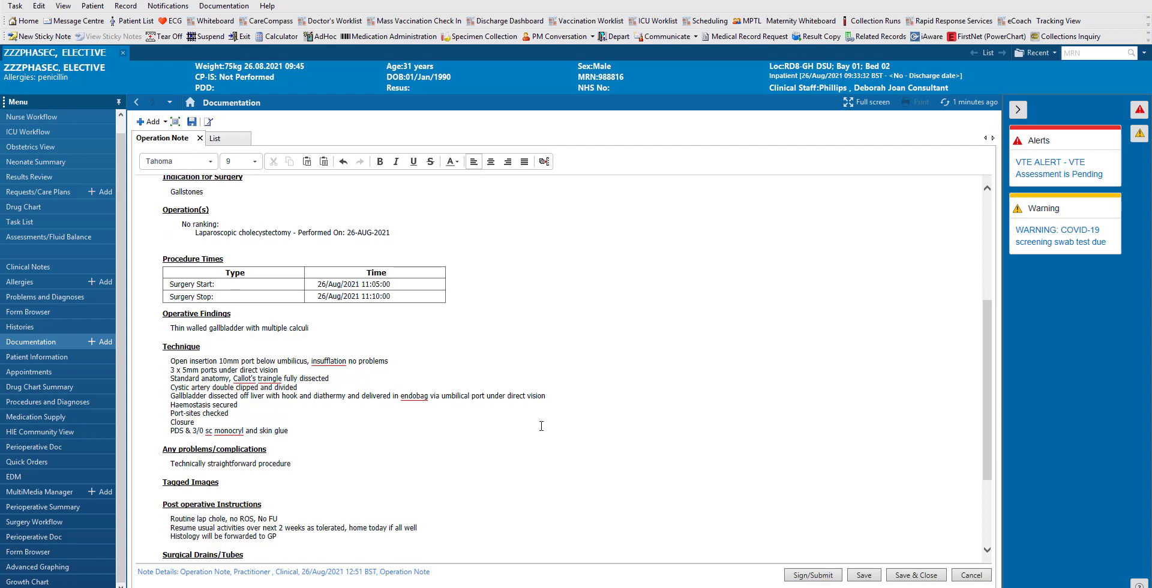
mouse_move(295, 445)
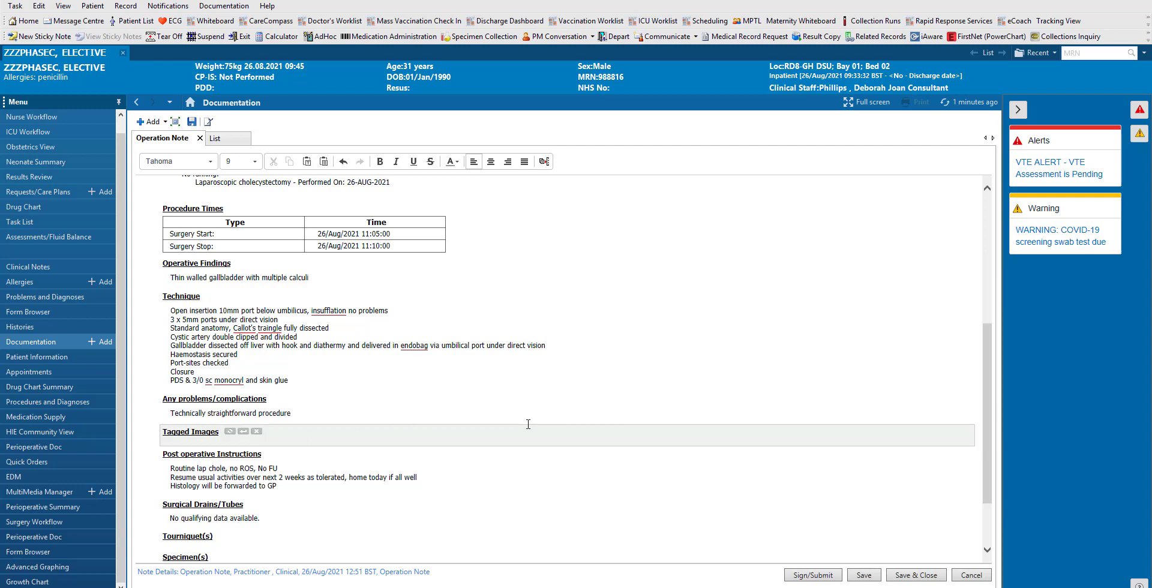
scroll(528, 425, "down", 3)
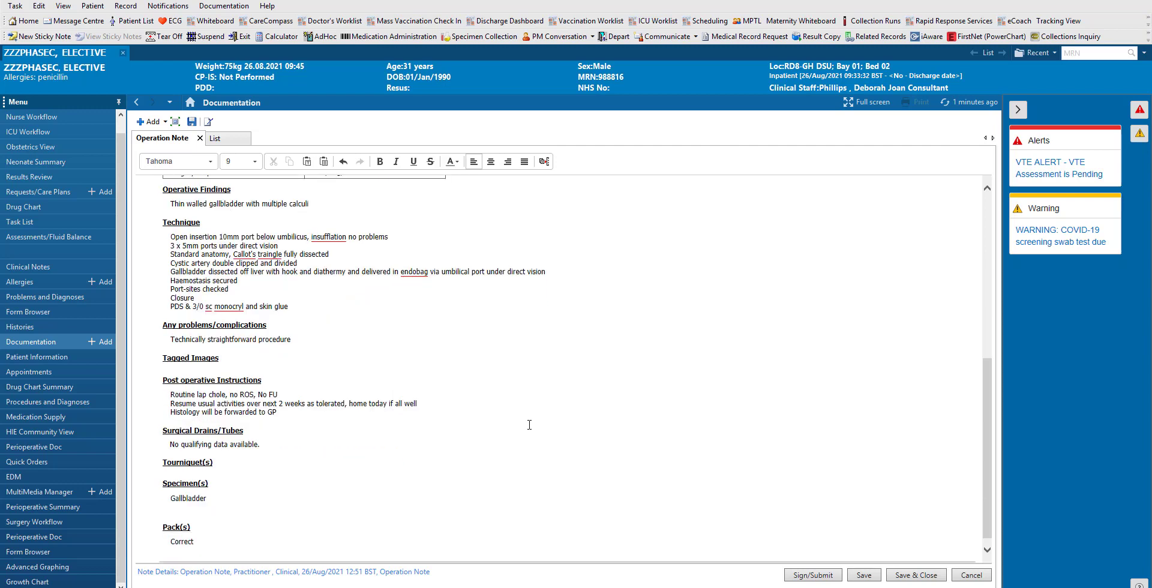
scroll(530, 424, "up", 10)
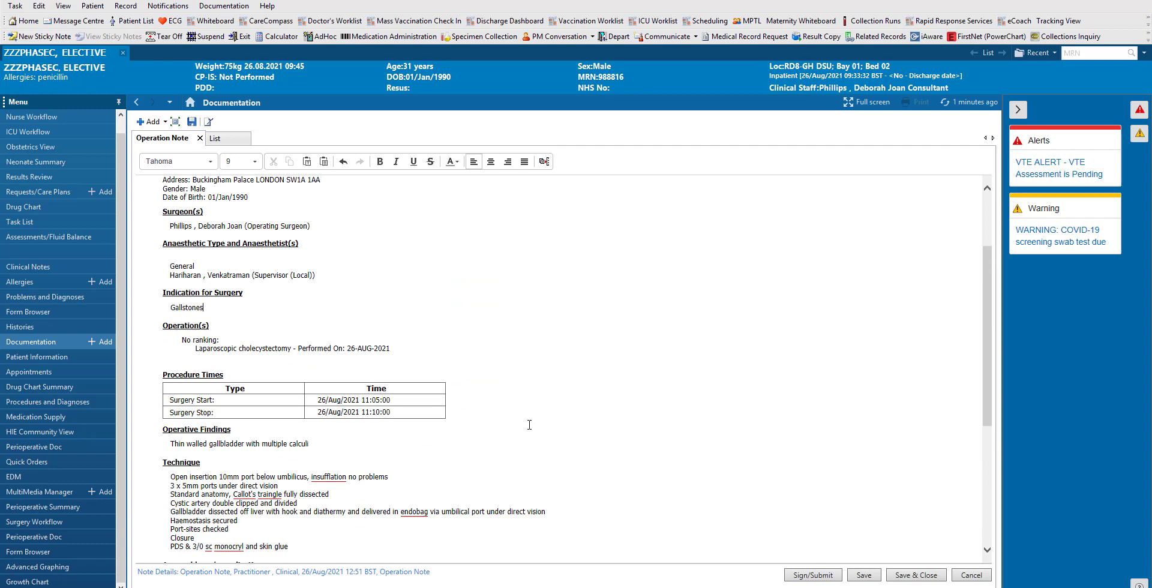
- Sign the note through Sign/Submit as note type Operation Note
left_click(804, 576)
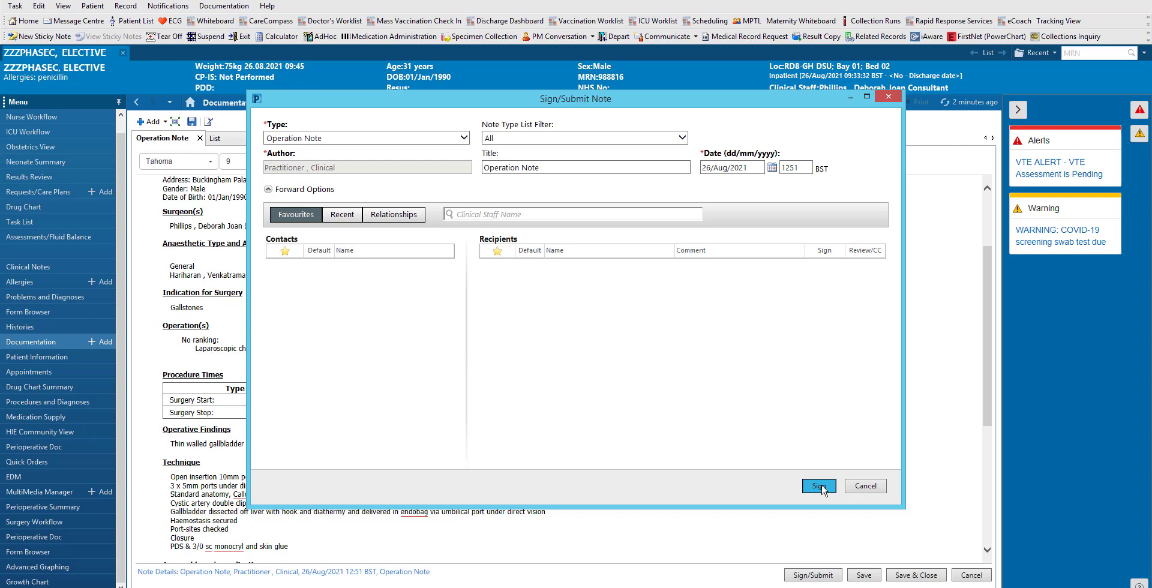
left_click(820, 486)
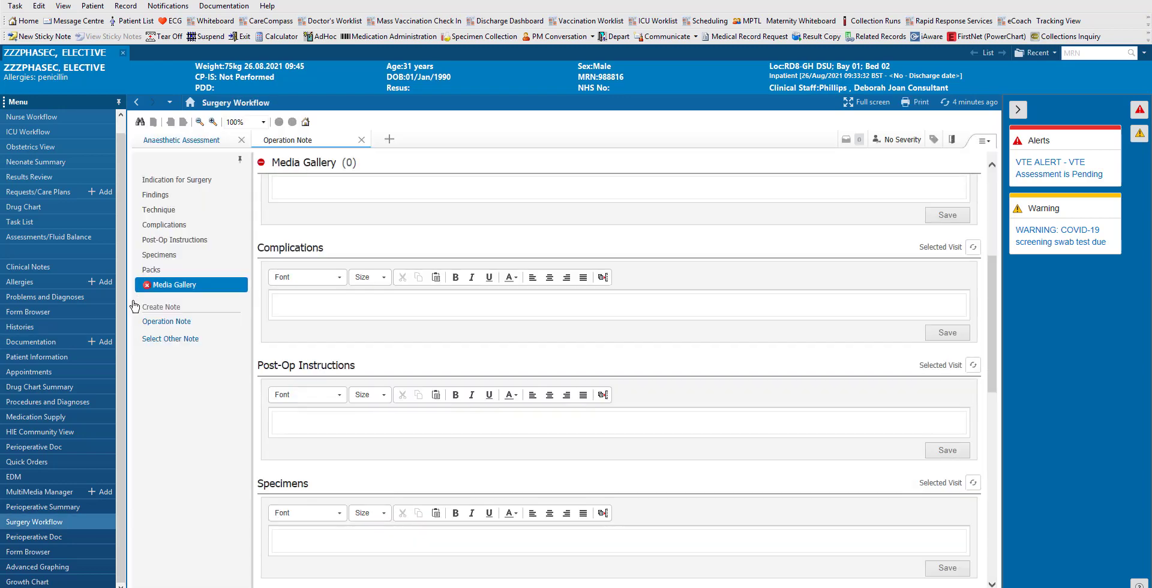
- Preview the newest Operation Note in Documentation to confirm it's verified, then go to Clinician Workflow
left_click(37, 339)
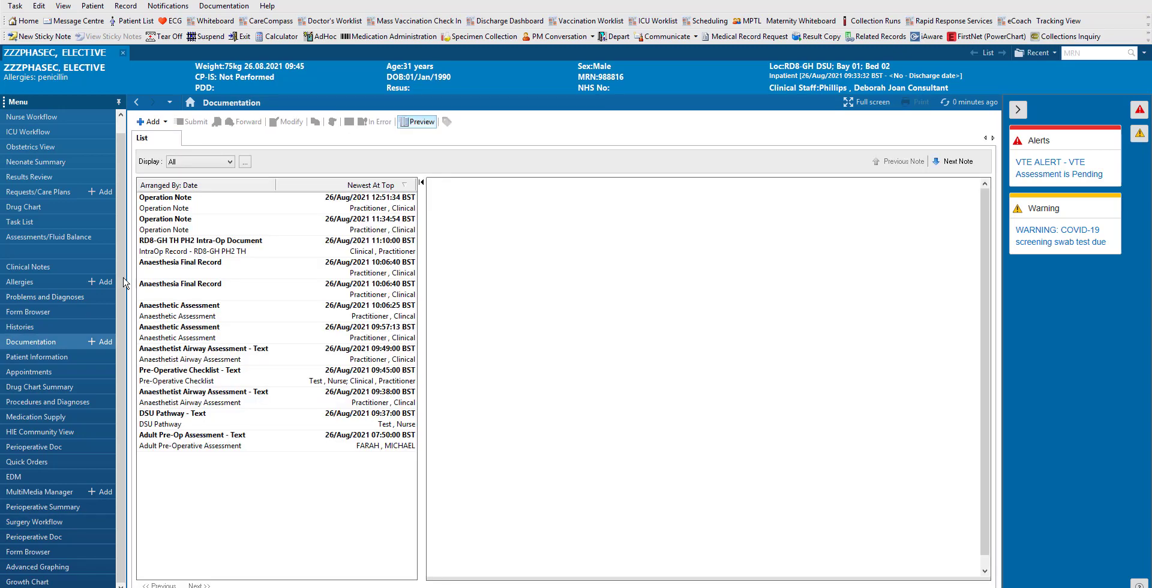
left_click(252, 205)
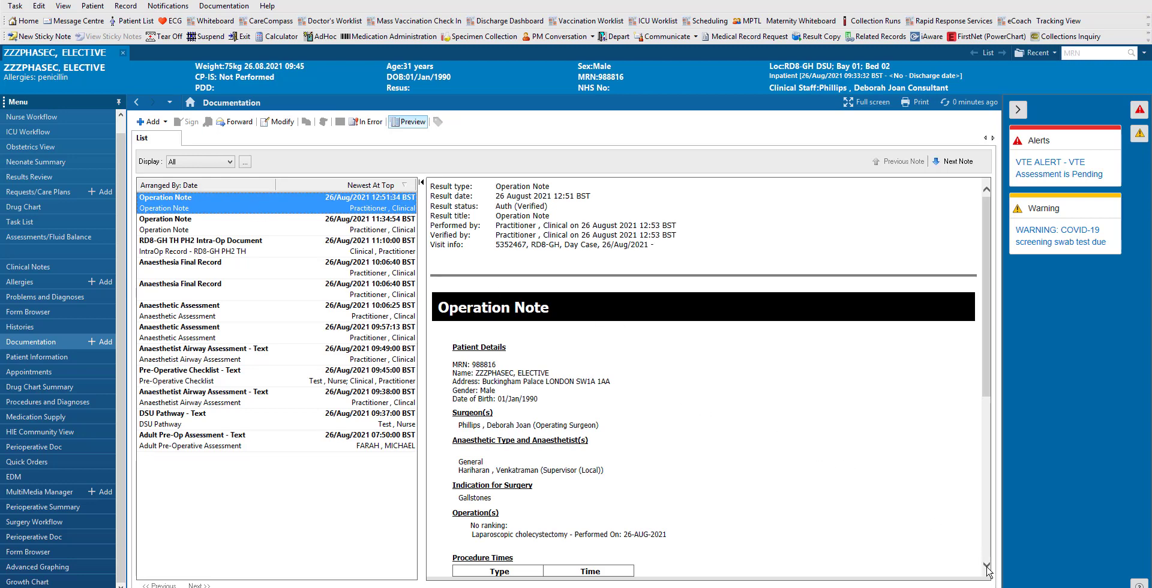
scroll(987, 568, "down", 3)
scroll(987, 568, "down", 3)
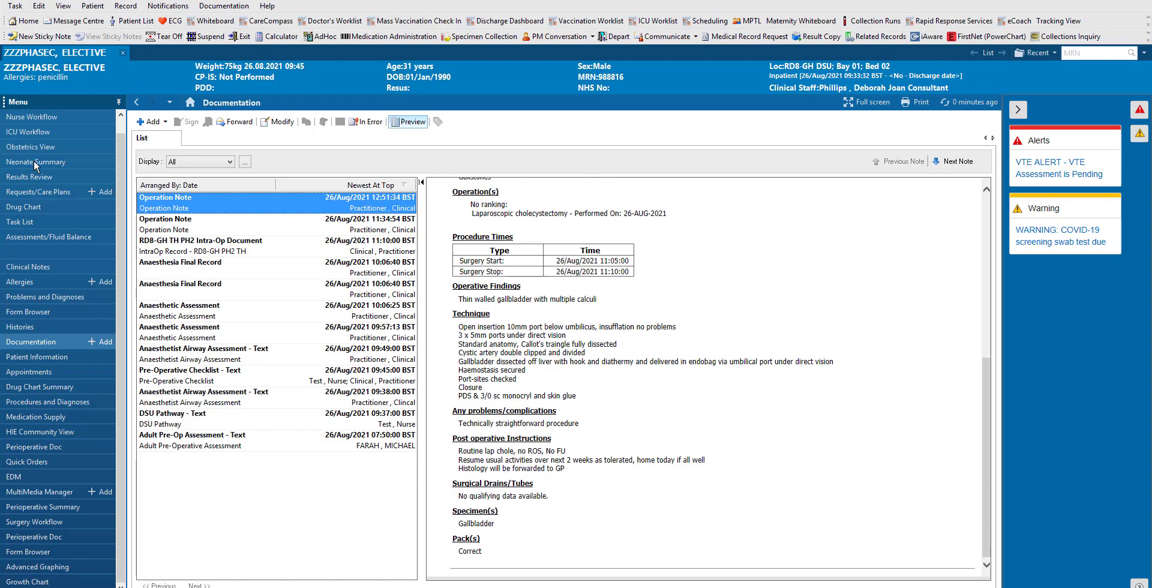
scroll(122, 149, "up", 1)
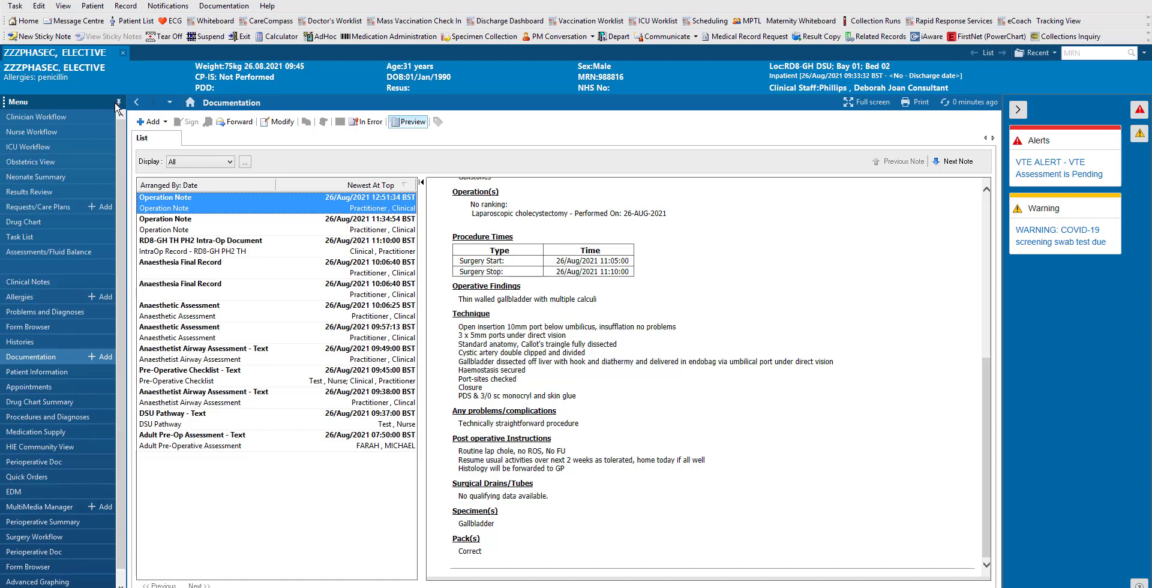
left_click(69, 116)
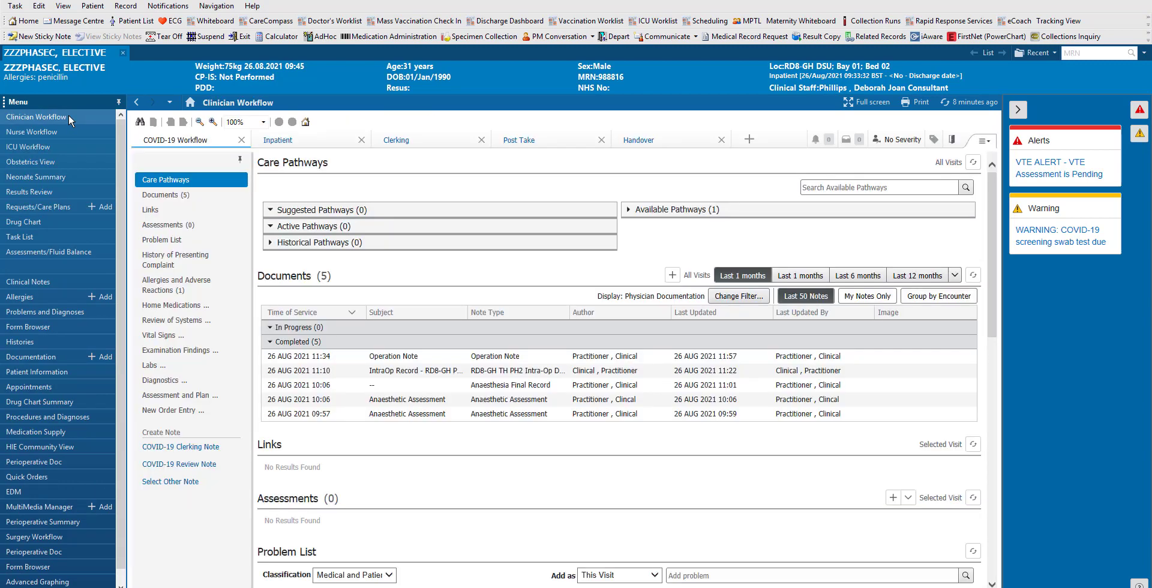